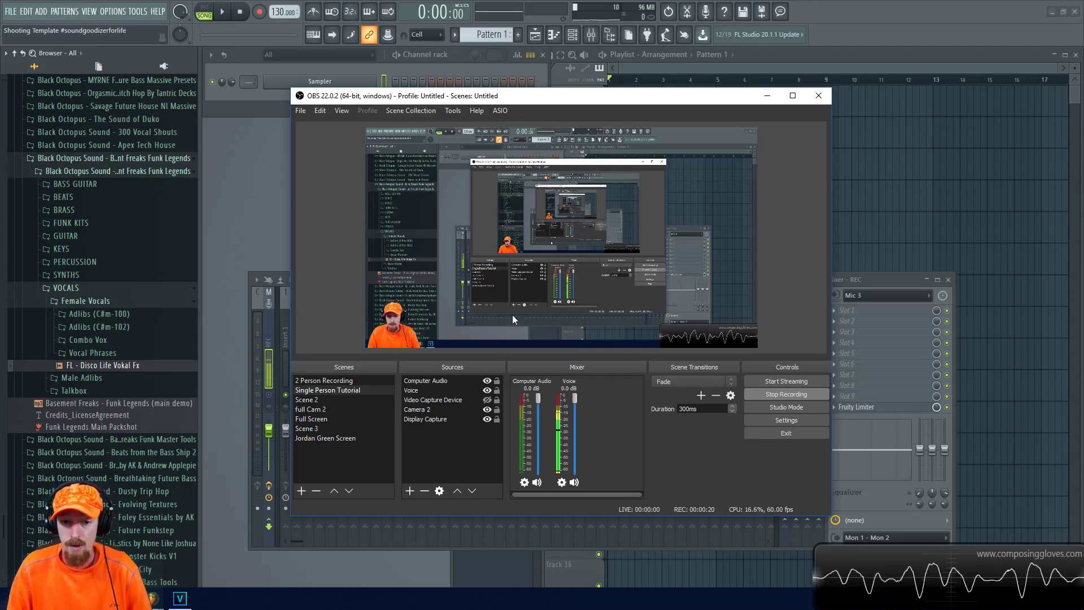
Step: Look at the ASIO menu and the Sources add menu, closing both without adding a source
{"action": "left_click", "coordinate": [501, 113]}
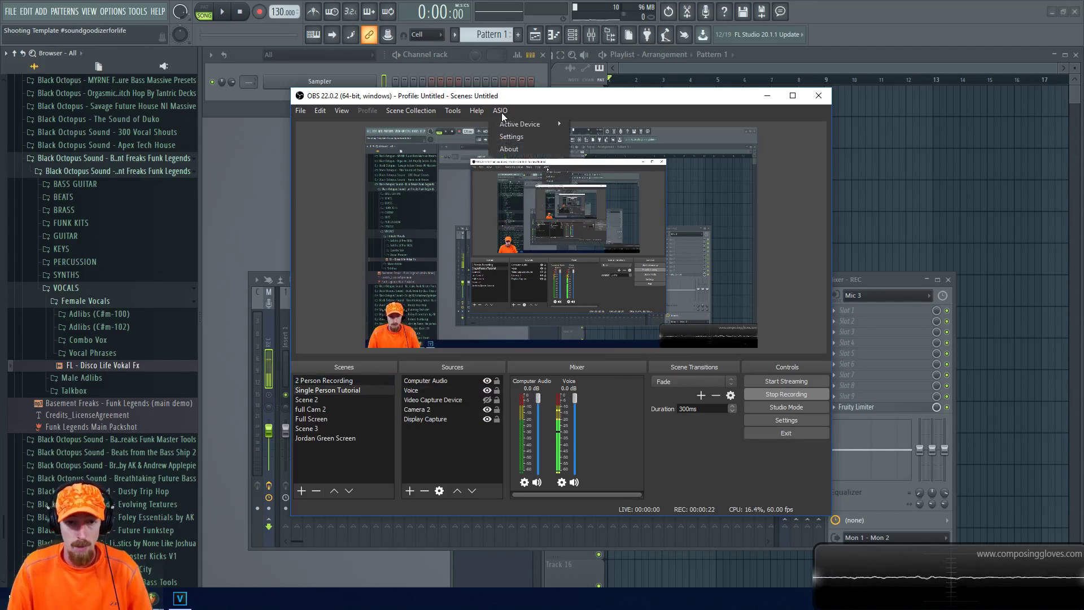
{"action": "left_click", "coordinate": [445, 458]}
{"action": "right_click", "coordinate": [444, 458]}
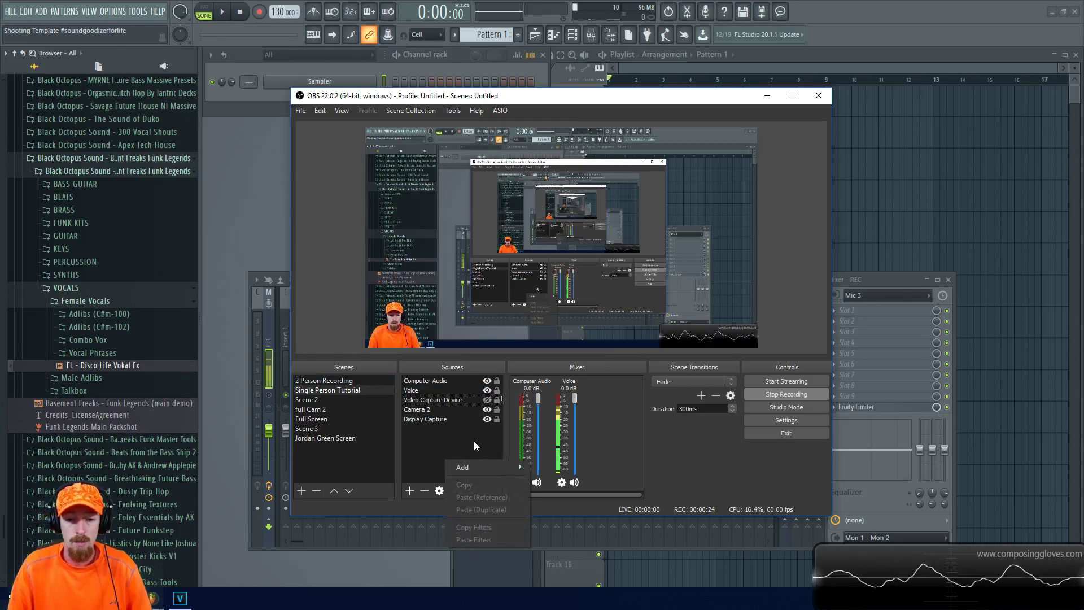
{"action": "mouse_move", "coordinate": [497, 467]}
{"action": "left_click", "coordinate": [436, 450]}
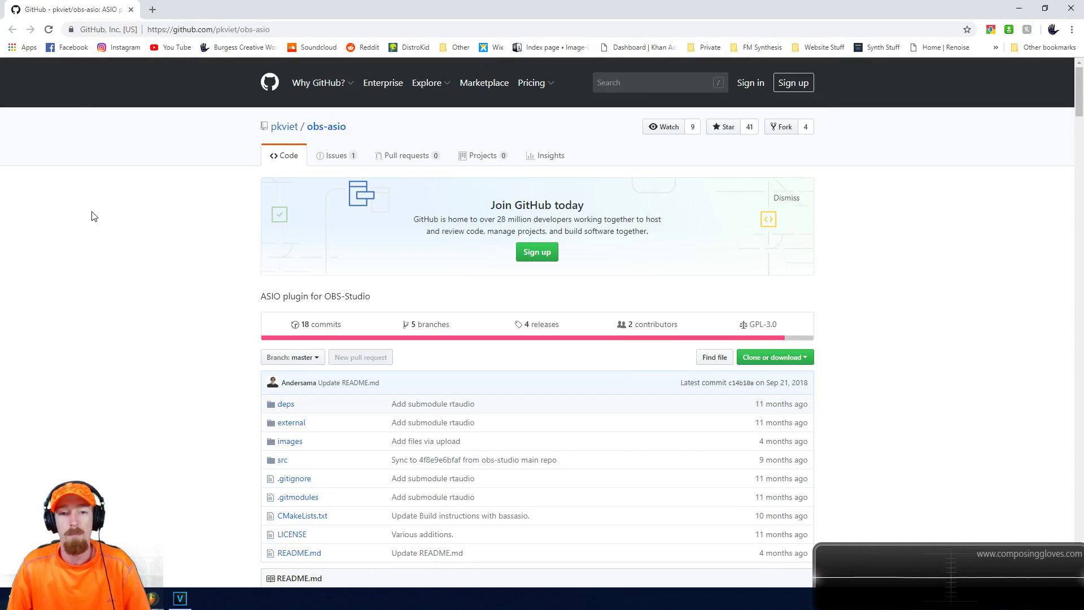
Step: Read through the obs-asio README and highlight the Windows 10 support note
{"action": "scroll", "coordinate": [147, 265], "scroll_direction": "down", "scroll_amount": 5}
{"action": "scroll", "coordinate": [152, 255], "scroll_direction": "up", "scroll_amount": 5}
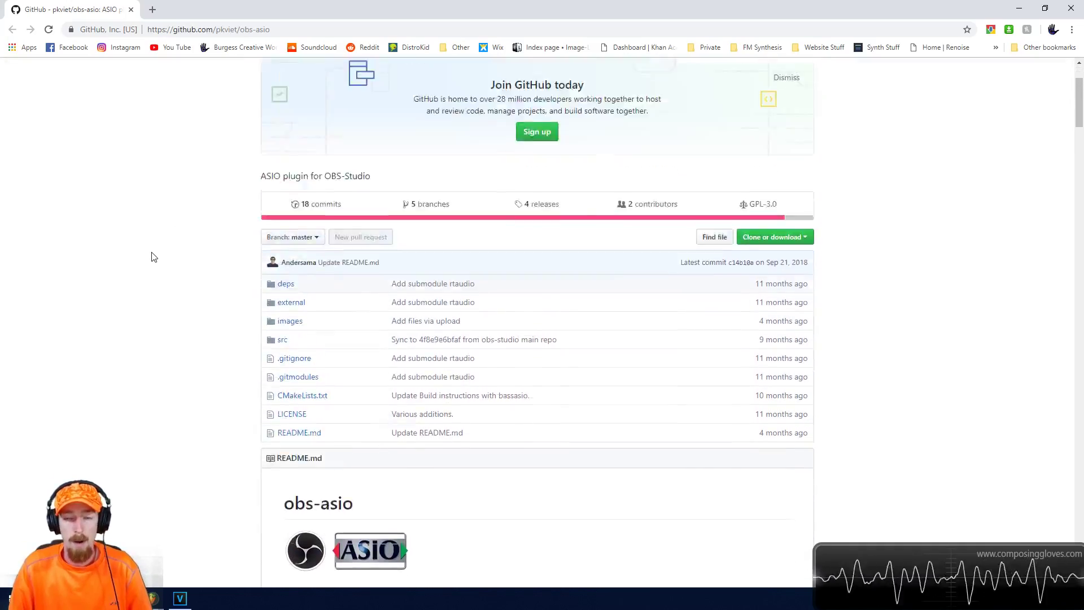
{"action": "scroll", "coordinate": [153, 257], "scroll_direction": "down", "scroll_amount": 5}
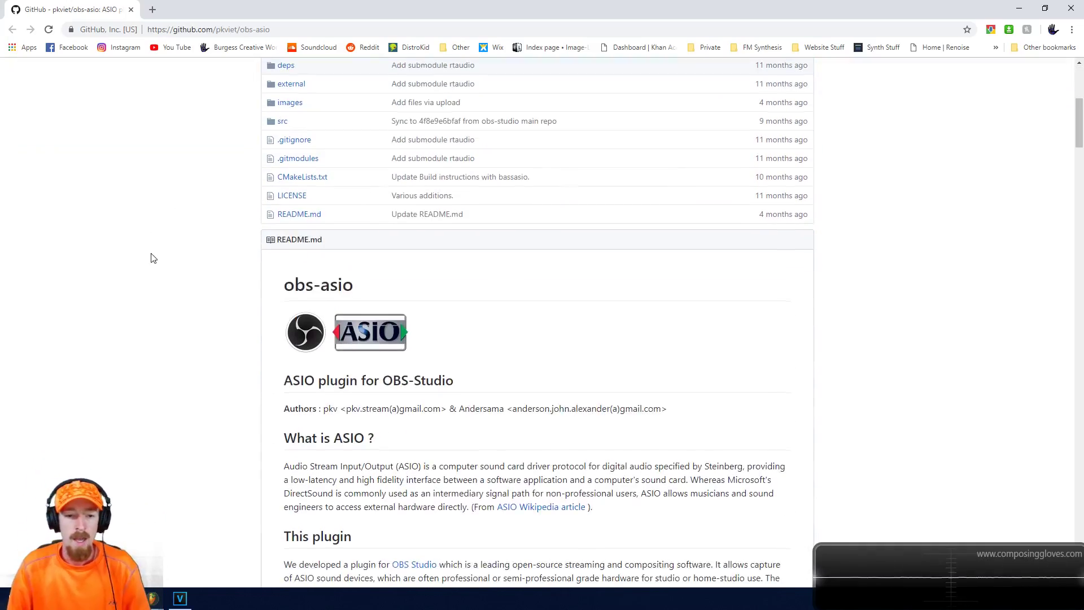
{"action": "scroll", "coordinate": [325, 376], "scroll_direction": "down", "scroll_amount": 13}
{"action": "scroll", "coordinate": [474, 314], "scroll_direction": "up", "scroll_amount": 14}
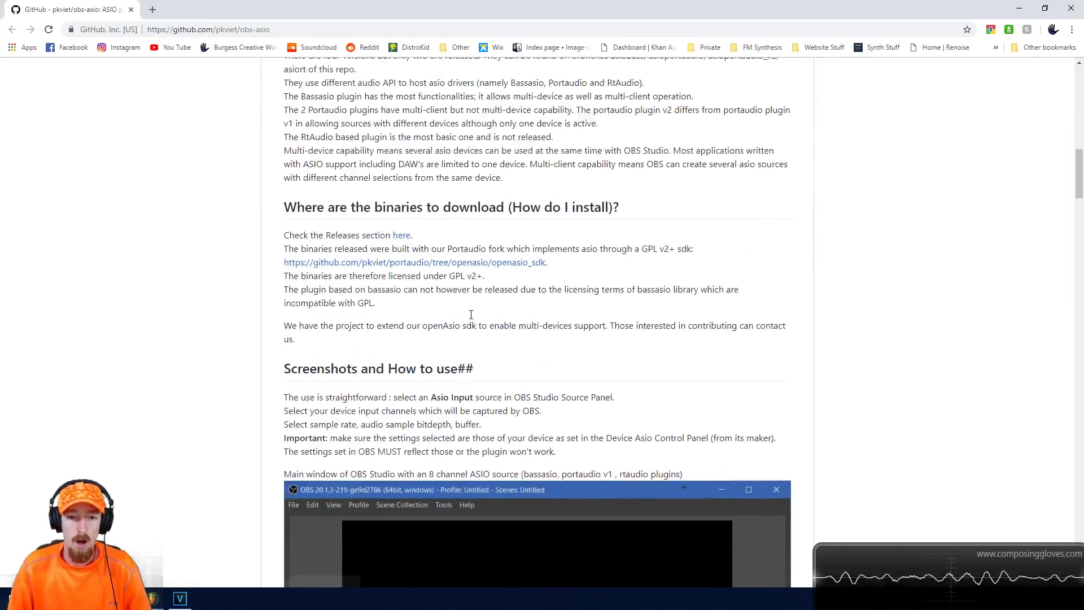
{"action": "scroll", "coordinate": [480, 307], "scroll_direction": "up", "scroll_amount": 5}
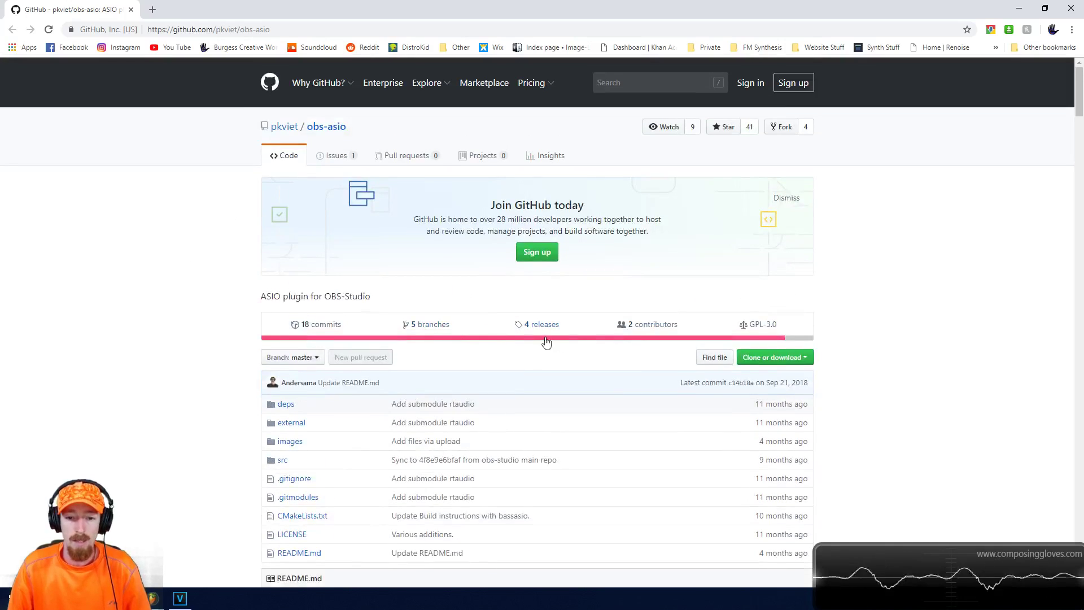
{"action": "scroll", "coordinate": [155, 230], "scroll_direction": "down", "scroll_amount": 10}
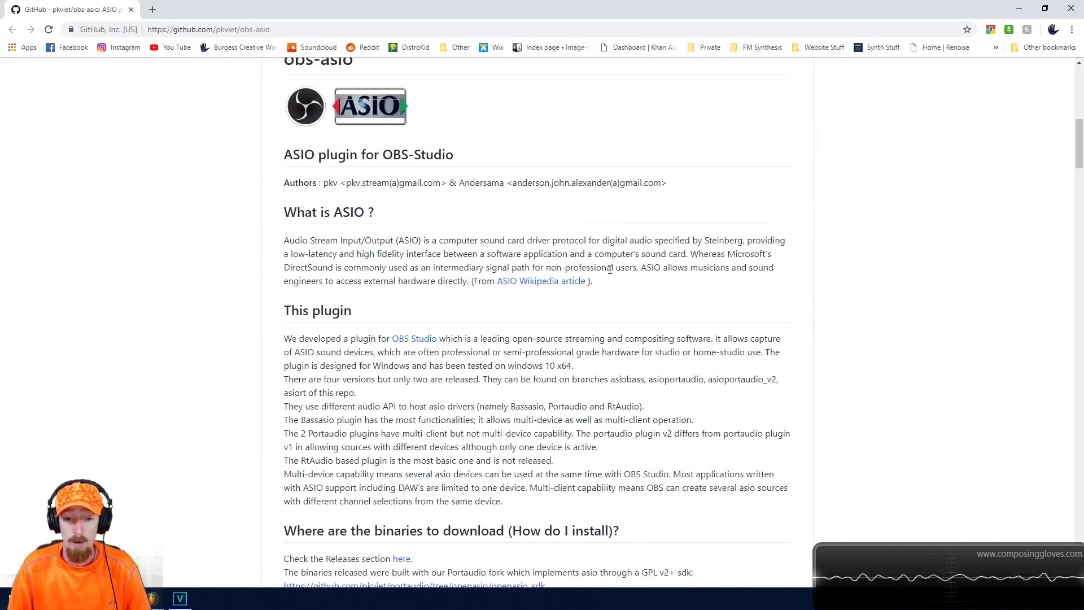
{"action": "scroll", "coordinate": [610, 269], "scroll_direction": "down", "scroll_amount": 1}
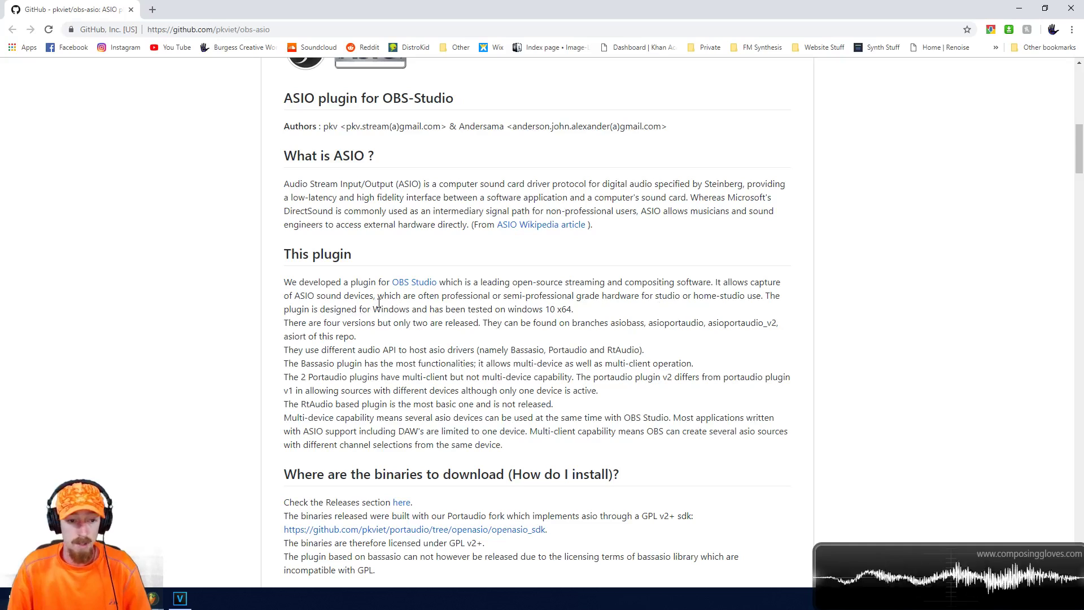
{"action": "left_click_drag", "start_coordinate": [318, 308], "coordinate": [572, 308]}
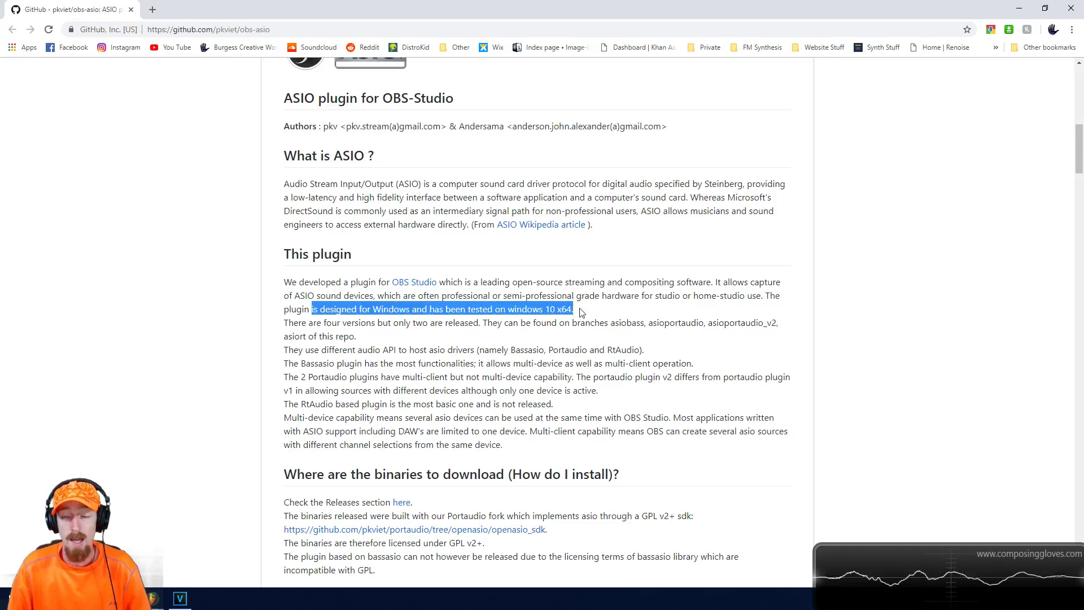
{"action": "left_click", "coordinate": [581, 312]}
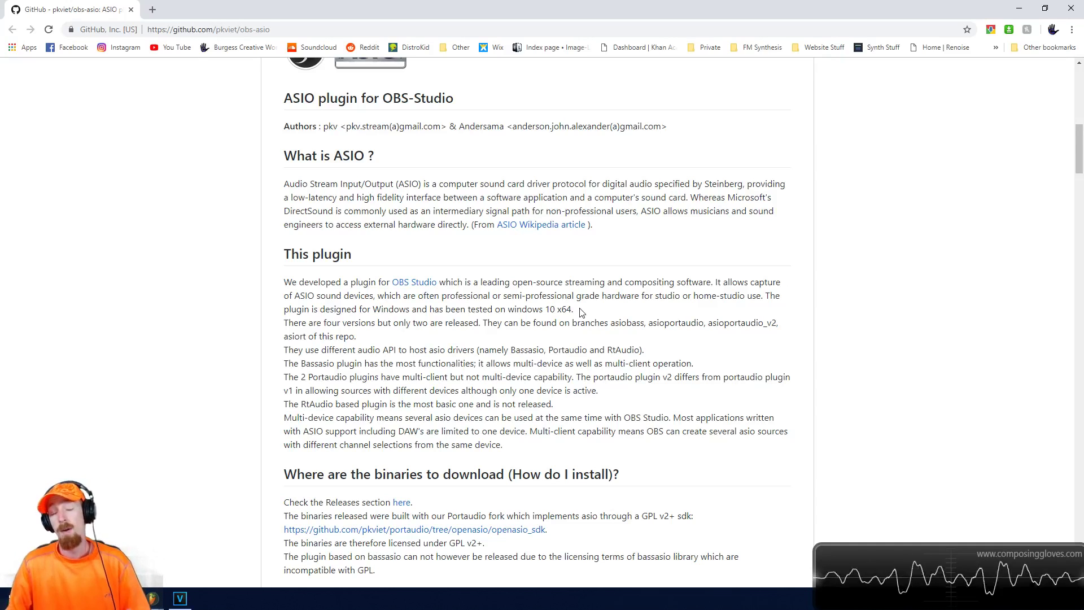
Step: Check the asio plugin 1.3.0 release listing, then bring OBS Studio back in front
{"action": "scroll", "coordinate": [581, 312], "scroll_direction": "up", "scroll_amount": 9}
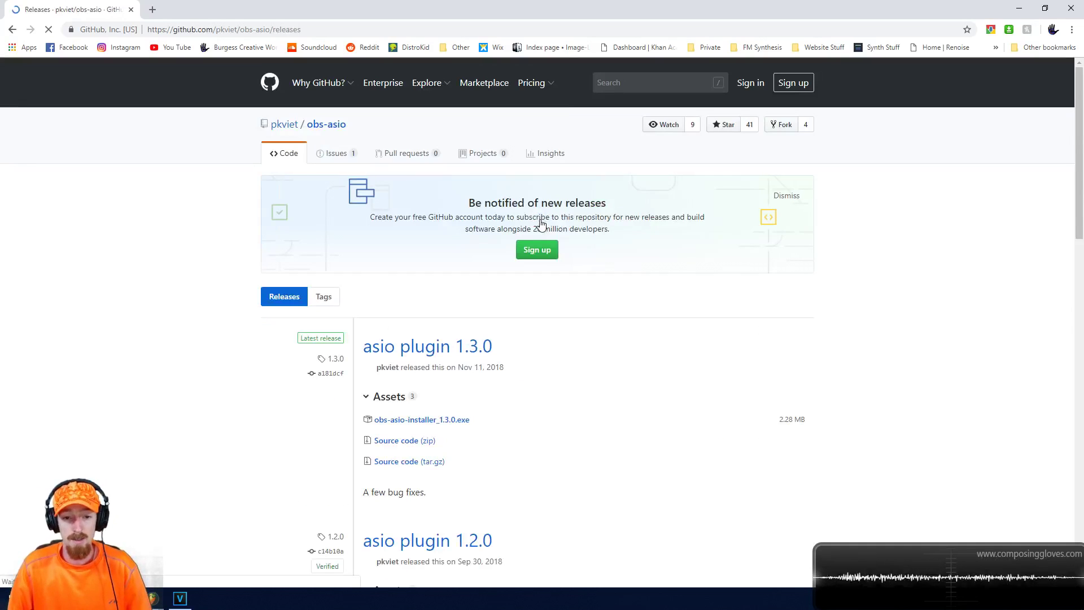
{"action": "scroll", "coordinate": [424, 271], "scroll_direction": "down", "scroll_amount": 1}
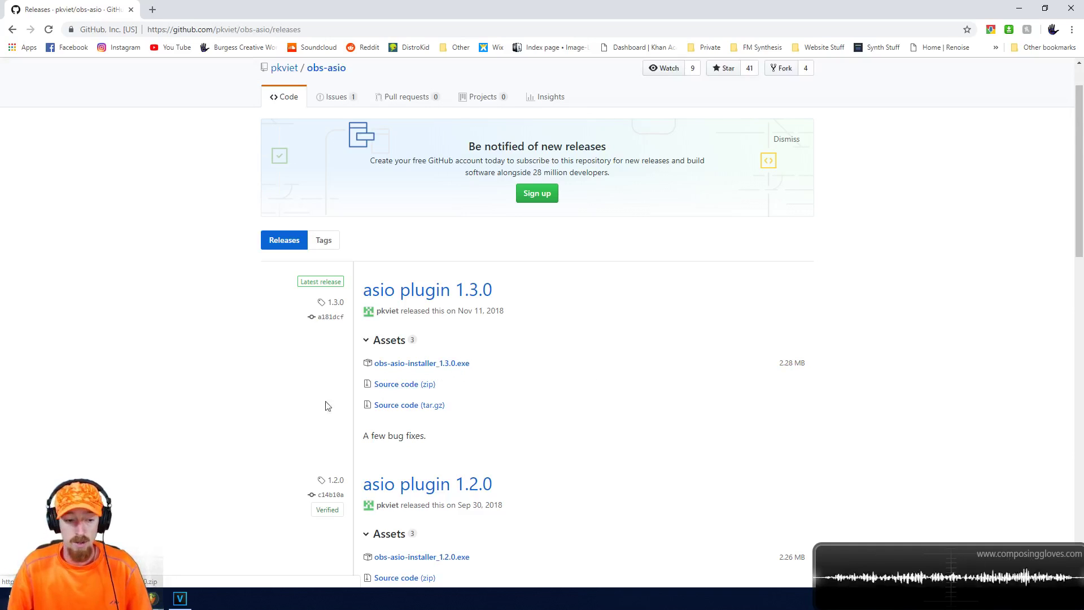
{"action": "left_click", "coordinate": [153, 599]}
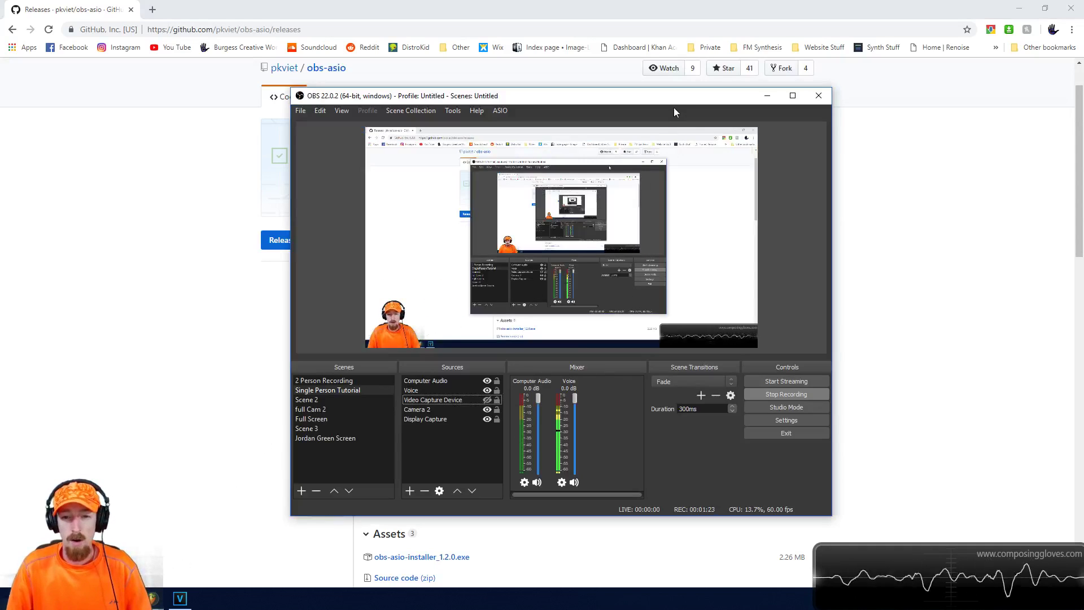
Step: Select Focusrite USB 2.0 Audio Driver in ASIO Settings (44100, buffer 224, 32 Bit Float)
{"action": "left_click_drag", "start_coordinate": [671, 95], "coordinate": [674, 77]}
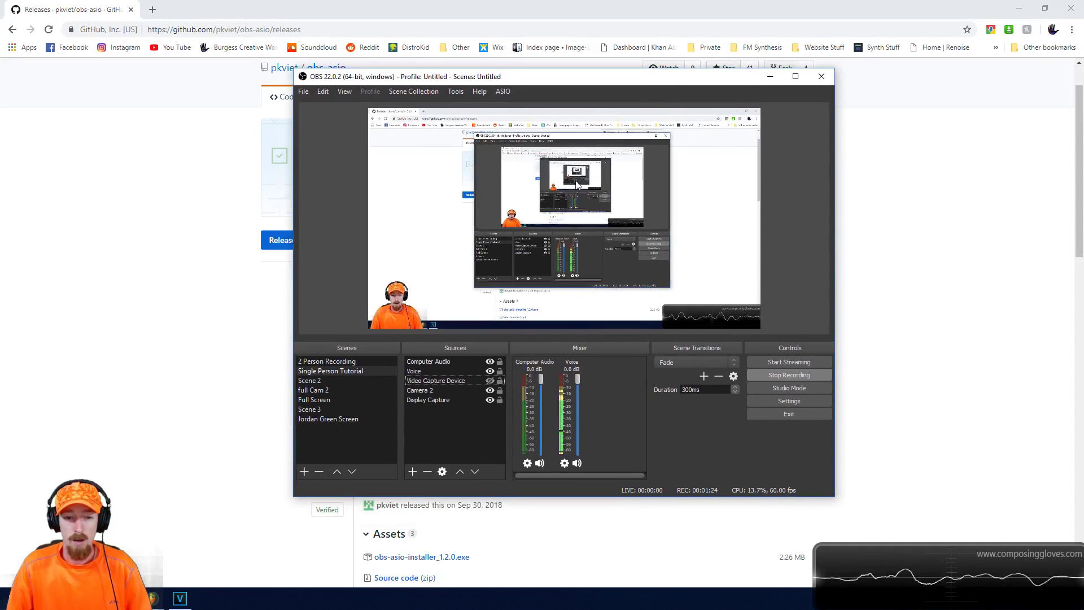
{"action": "left_click", "coordinate": [503, 91]}
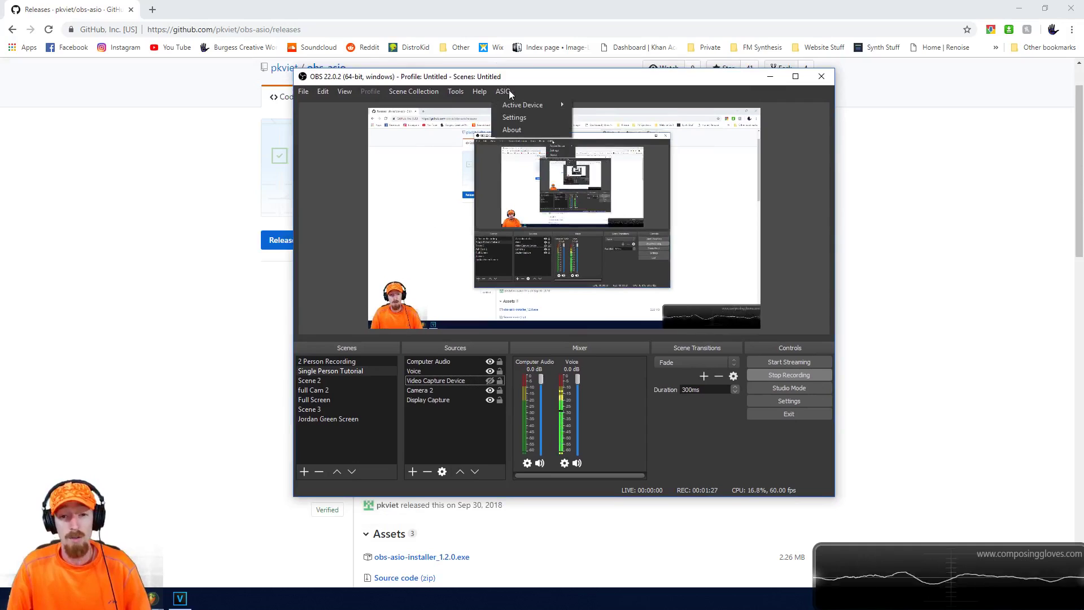
{"action": "left_click", "coordinate": [517, 117]}
{"action": "left_click_drag", "start_coordinate": [520, 205], "coordinate": [526, 160]}
{"action": "left_click", "coordinate": [477, 199]}
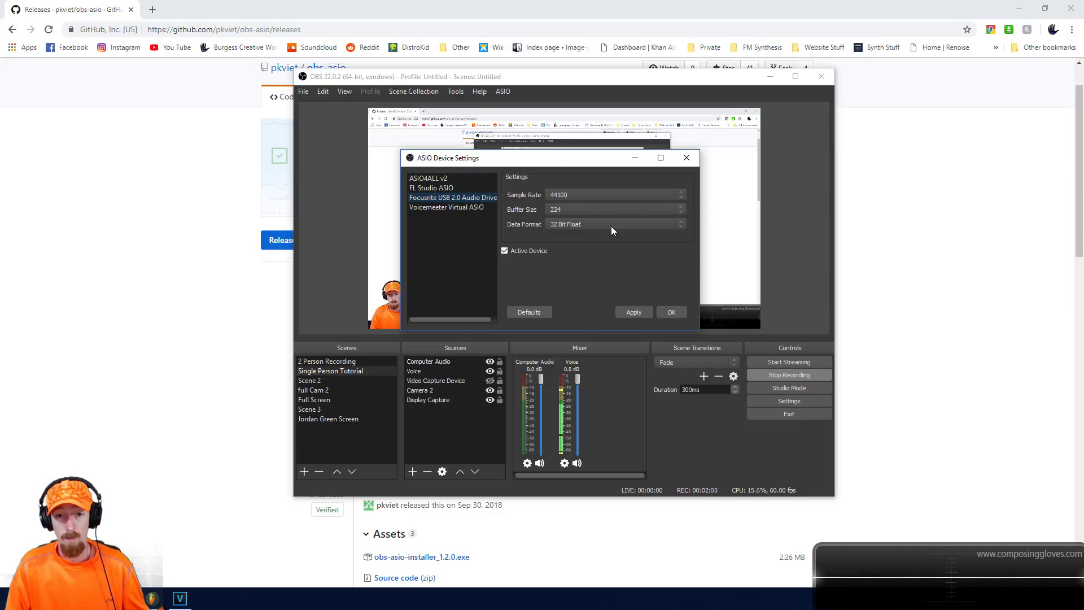
{"action": "left_click", "coordinate": [577, 208]}
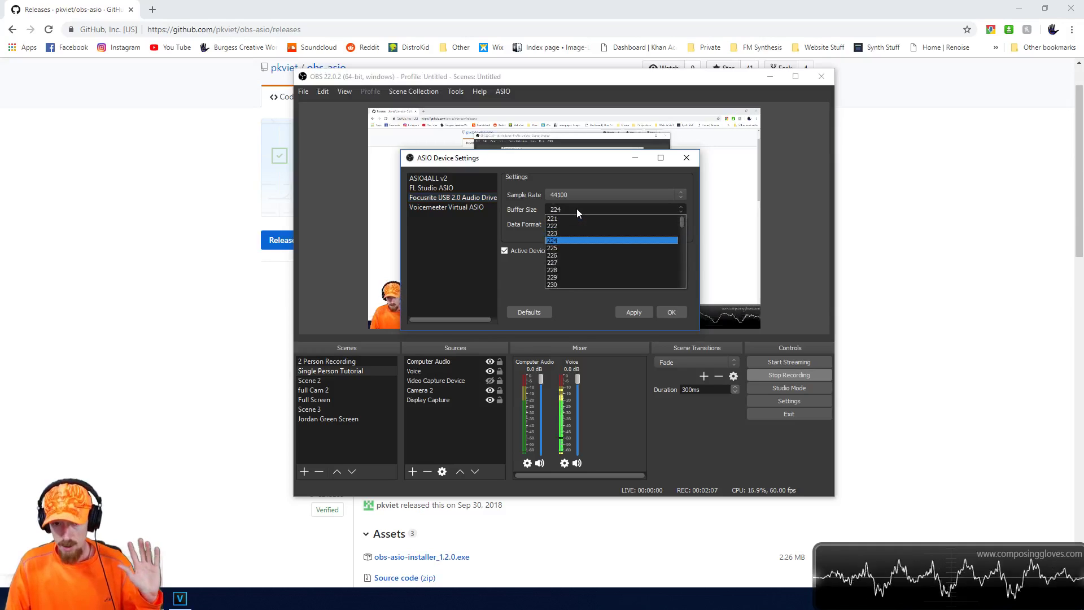
{"action": "left_click", "coordinate": [577, 208]}
{"action": "left_click", "coordinate": [577, 209]}
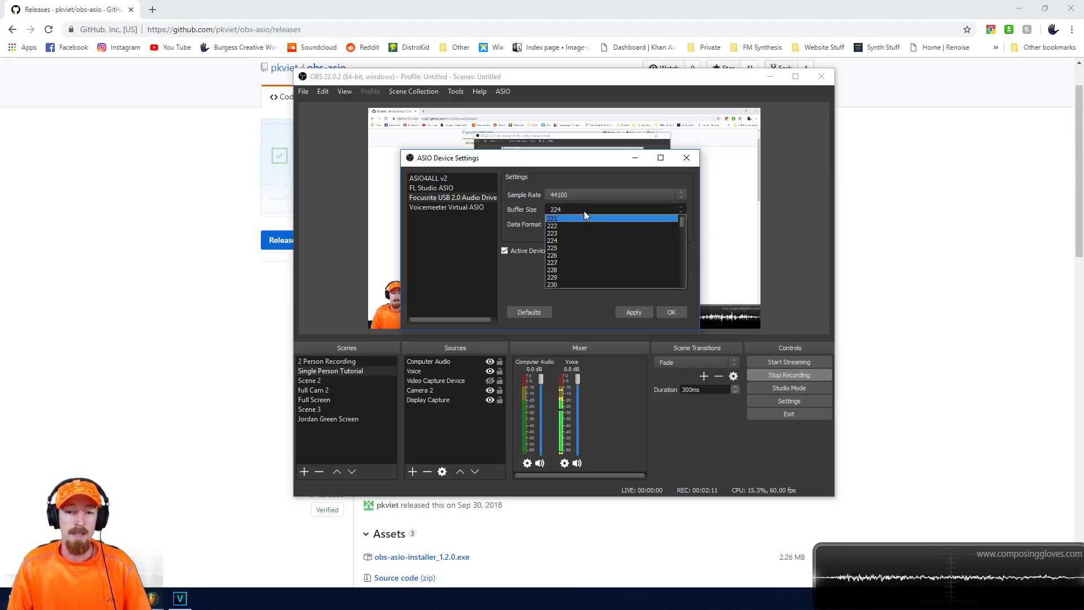
{"action": "left_click", "coordinate": [585, 208]}
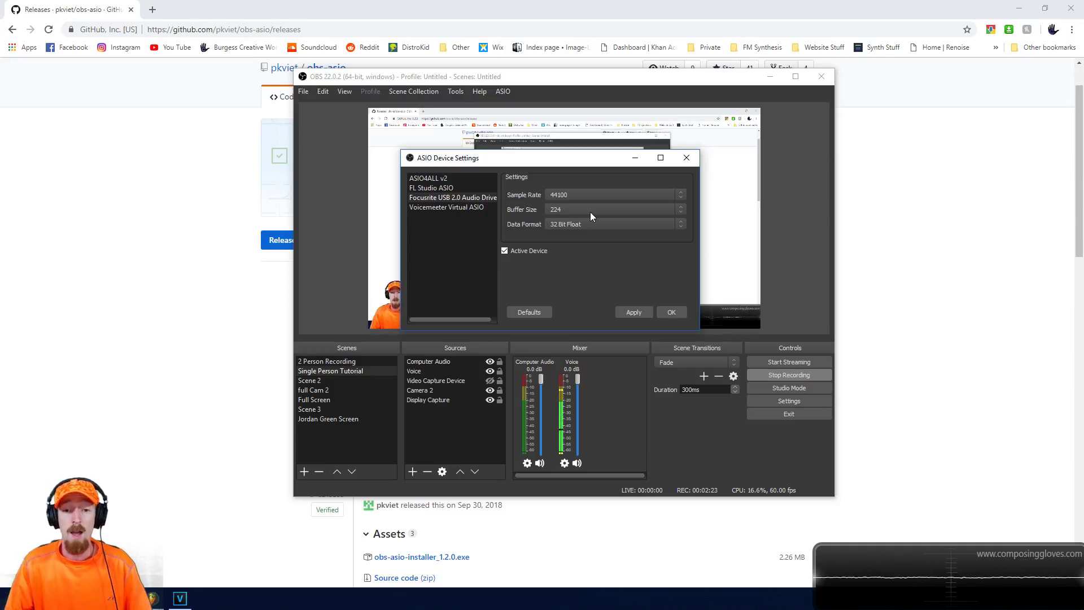
{"action": "left_click", "coordinate": [591, 211]}
{"action": "scroll", "coordinate": [632, 251], "scroll_direction": "down", "scroll_amount": 20}
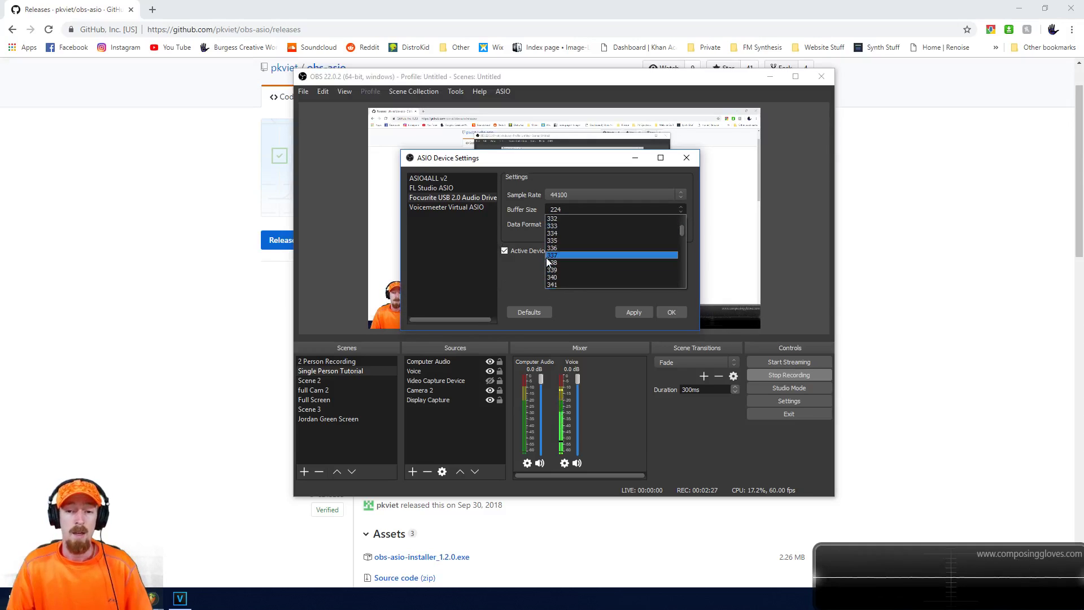
{"action": "left_click", "coordinate": [496, 273]}
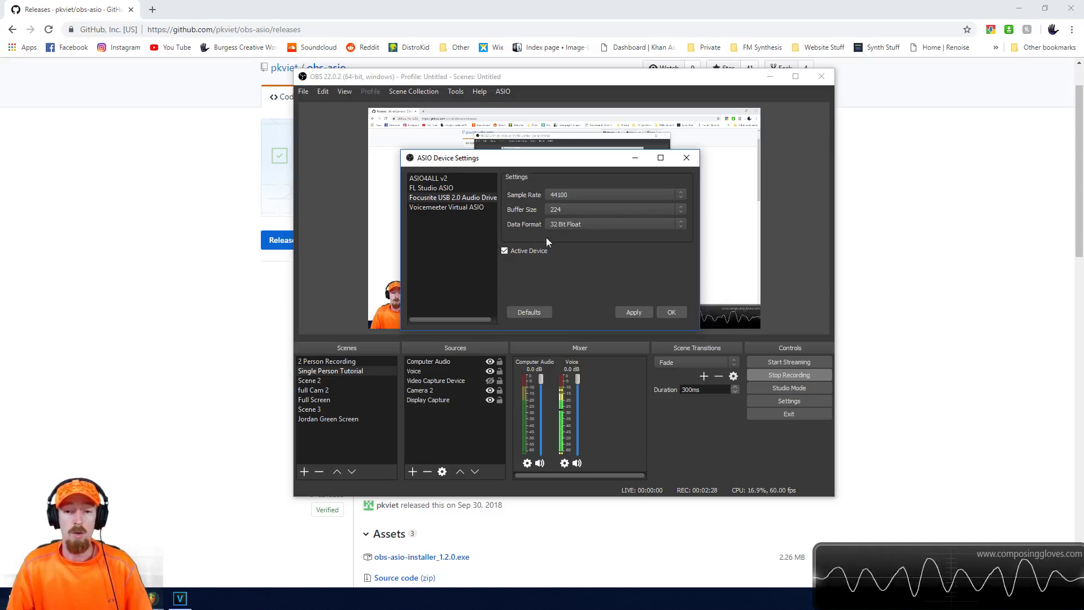
{"action": "left_click", "coordinate": [600, 210]}
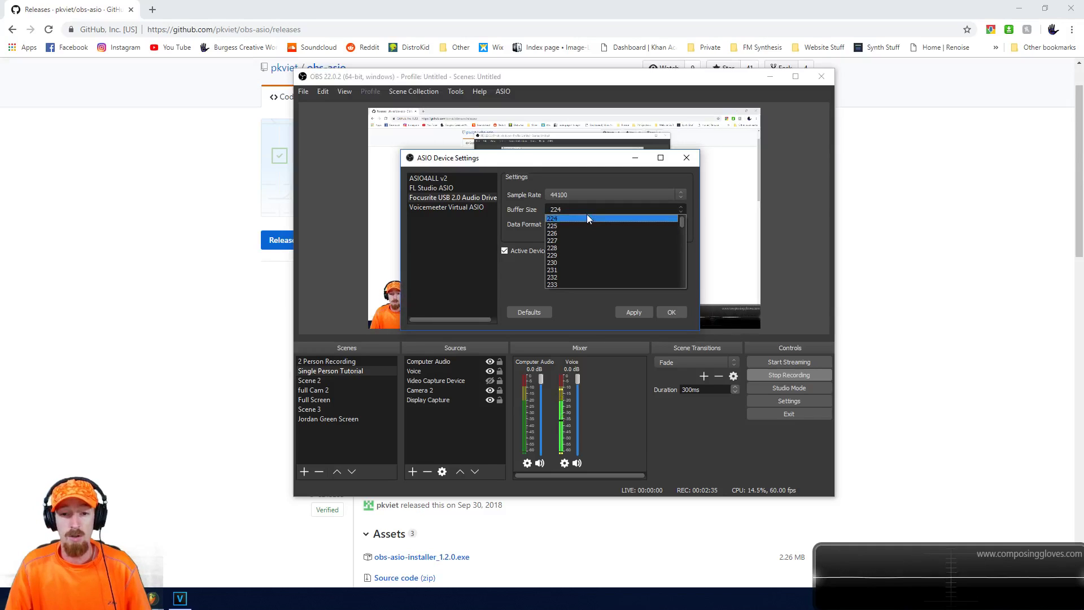
{"action": "left_click", "coordinate": [577, 214]}
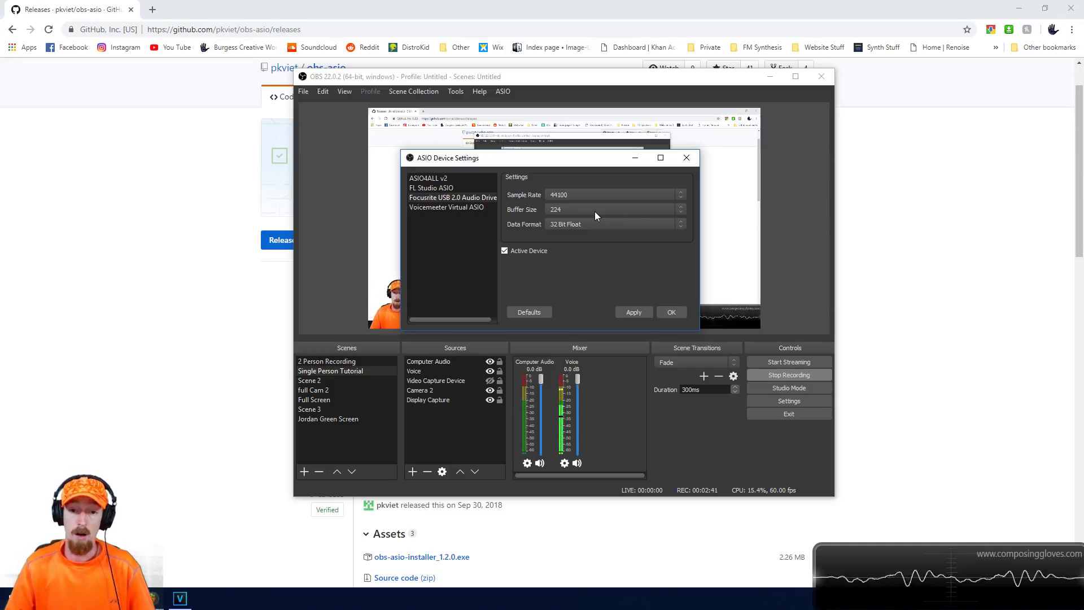
{"action": "left_click", "coordinate": [671, 312]}
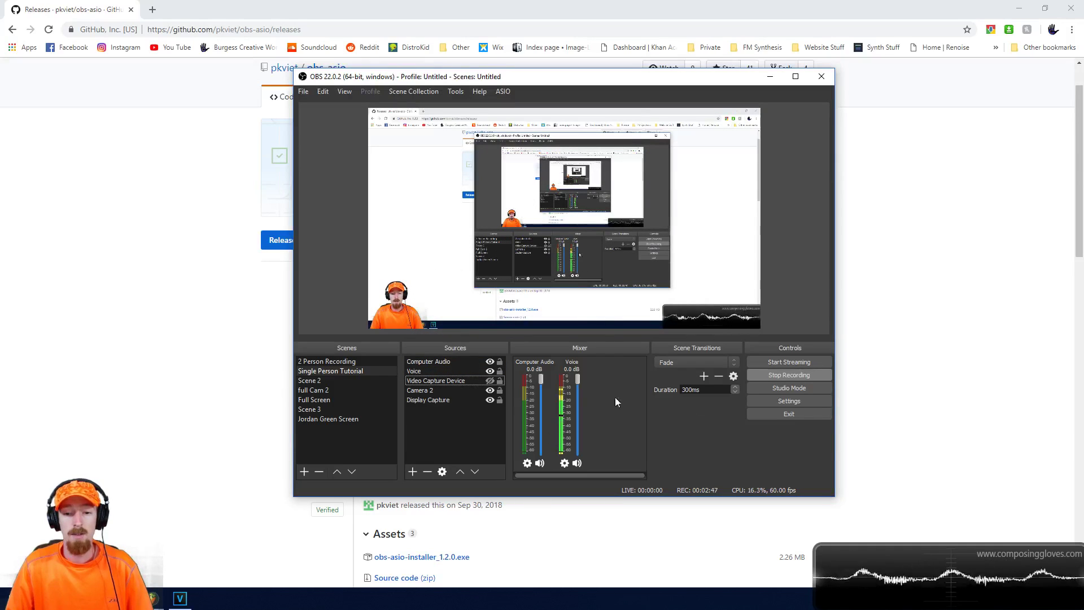
Step: Add an ASIO input source using Focusrite USB 2.0 Audio Driver, leaving Channel 1 unchanged
{"action": "right_click", "coordinate": [451, 425]}
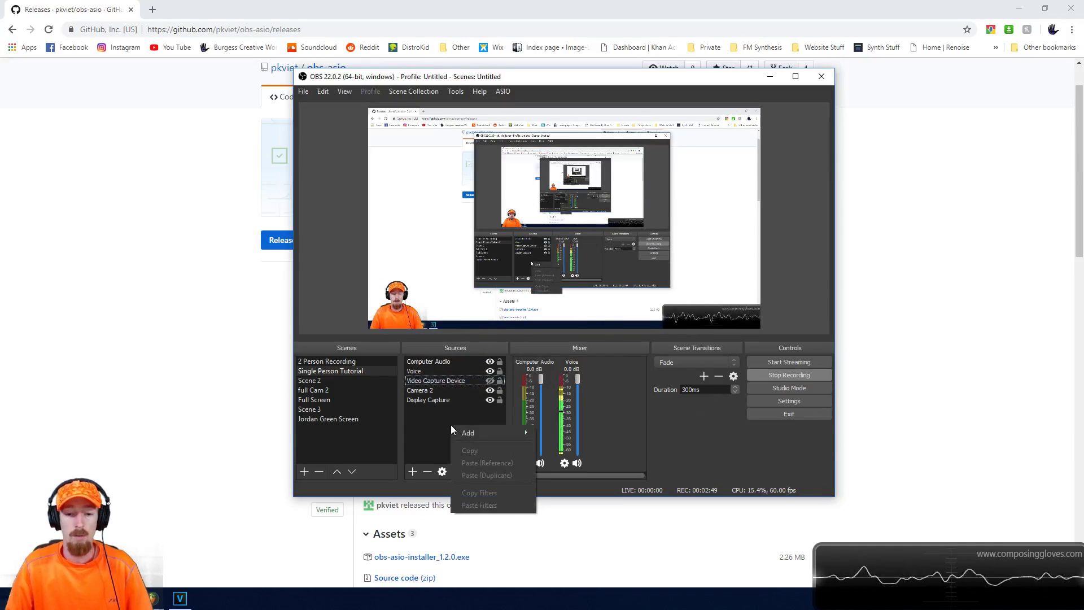
{"action": "mouse_move", "coordinate": [482, 431]}
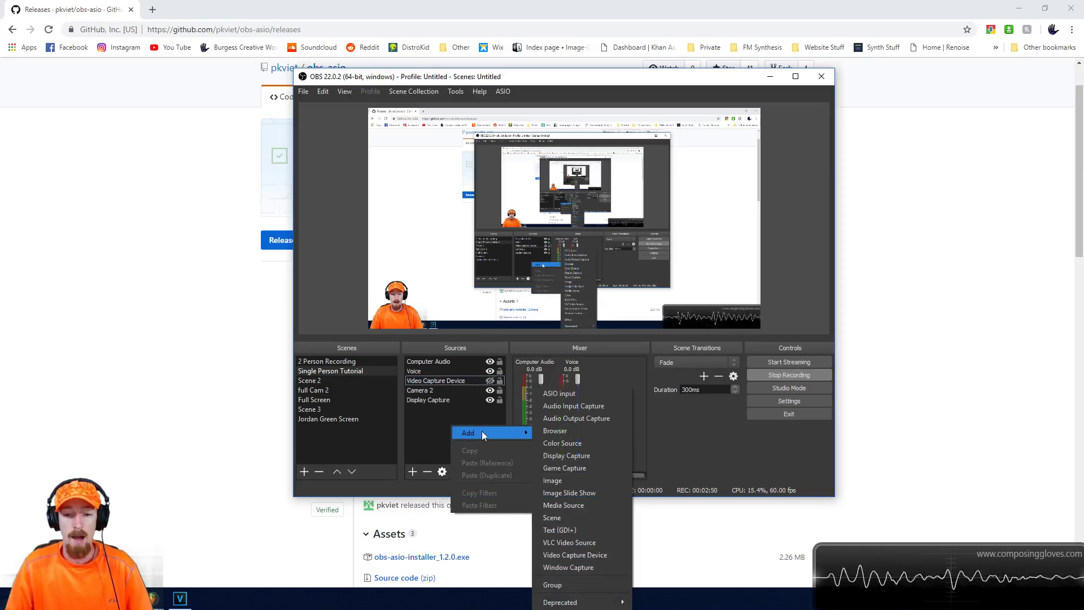
{"action": "left_click", "coordinate": [574, 395]}
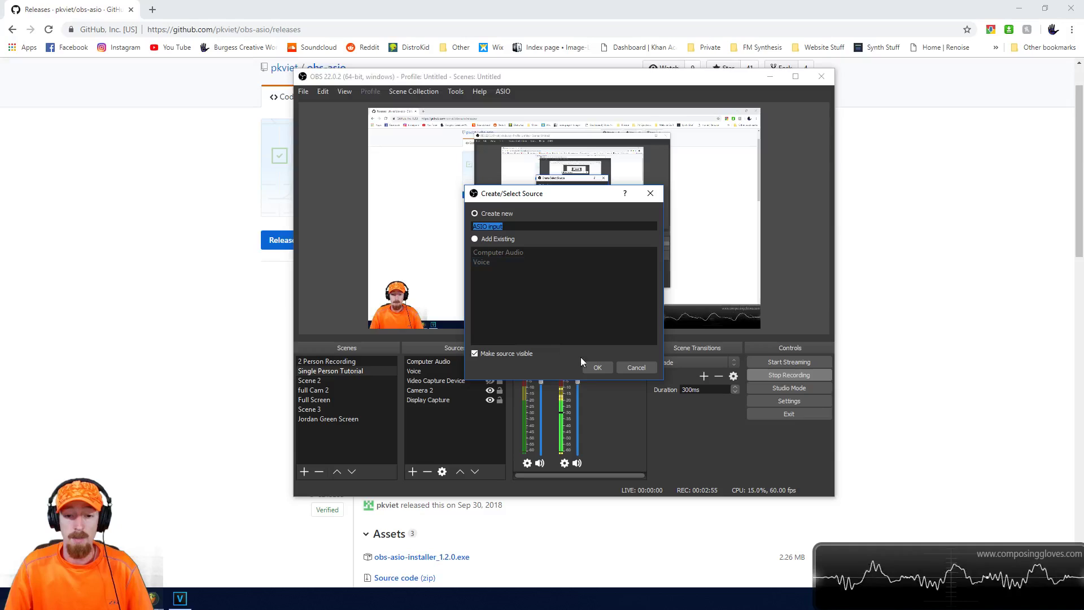
{"action": "left_click", "coordinate": [596, 368]}
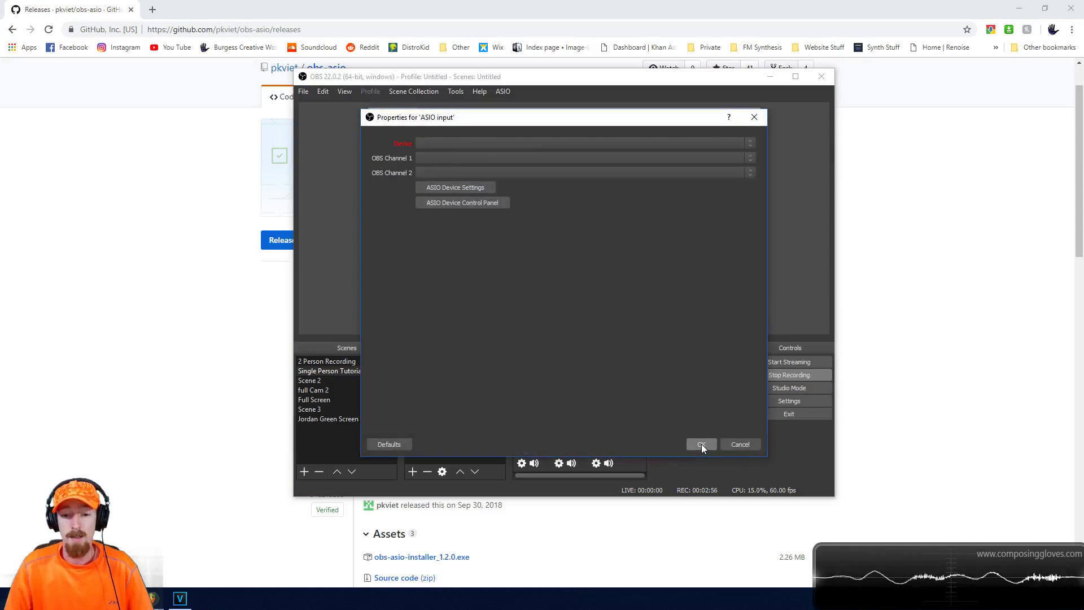
{"action": "left_click", "coordinate": [444, 145]}
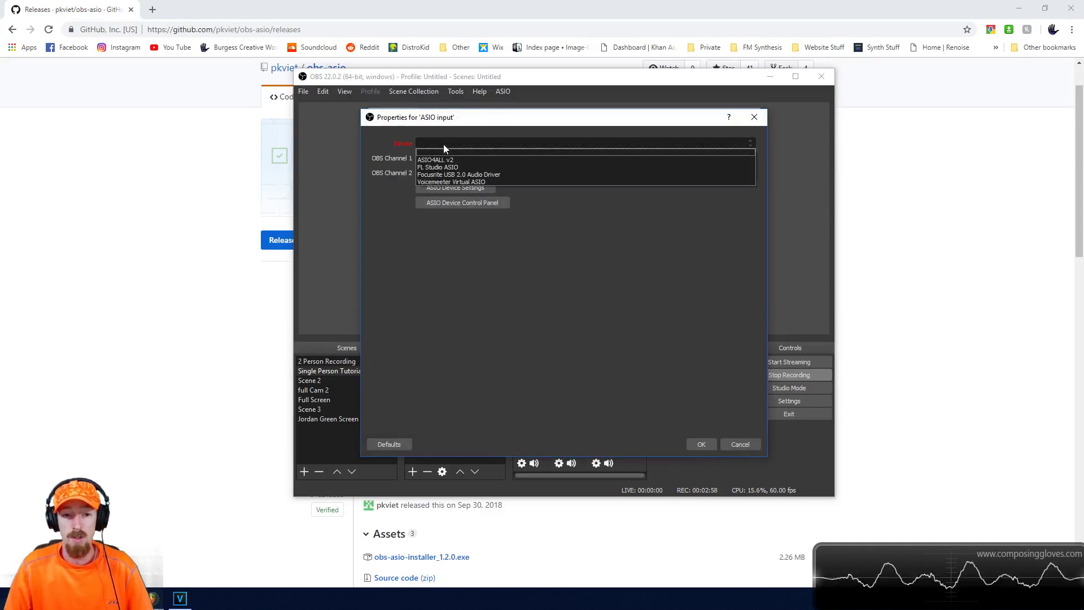
{"action": "left_click", "coordinate": [464, 175]}
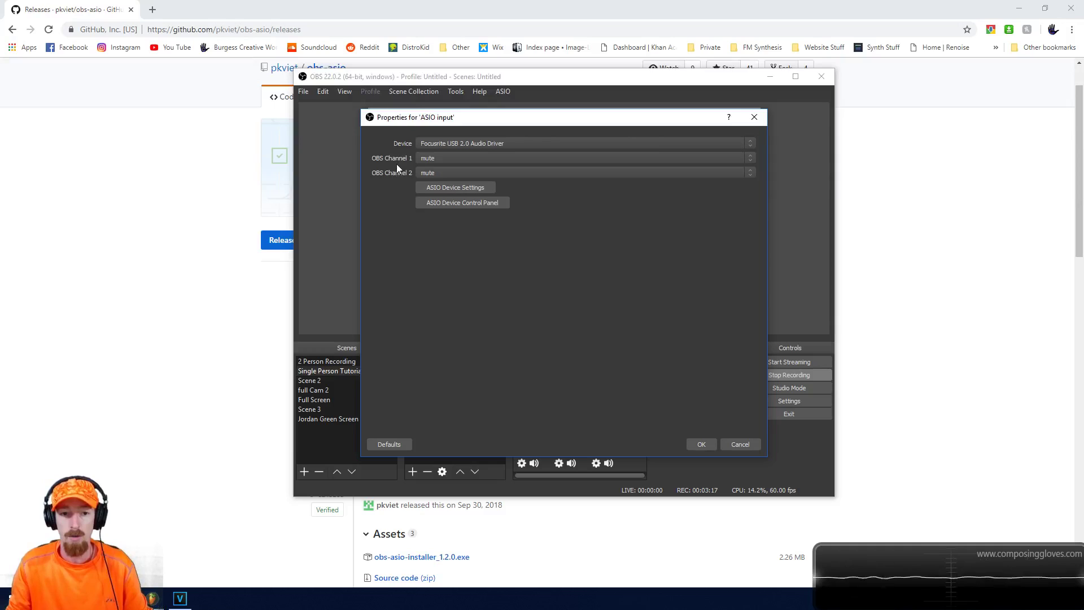
{"action": "left_click", "coordinate": [602, 158]}
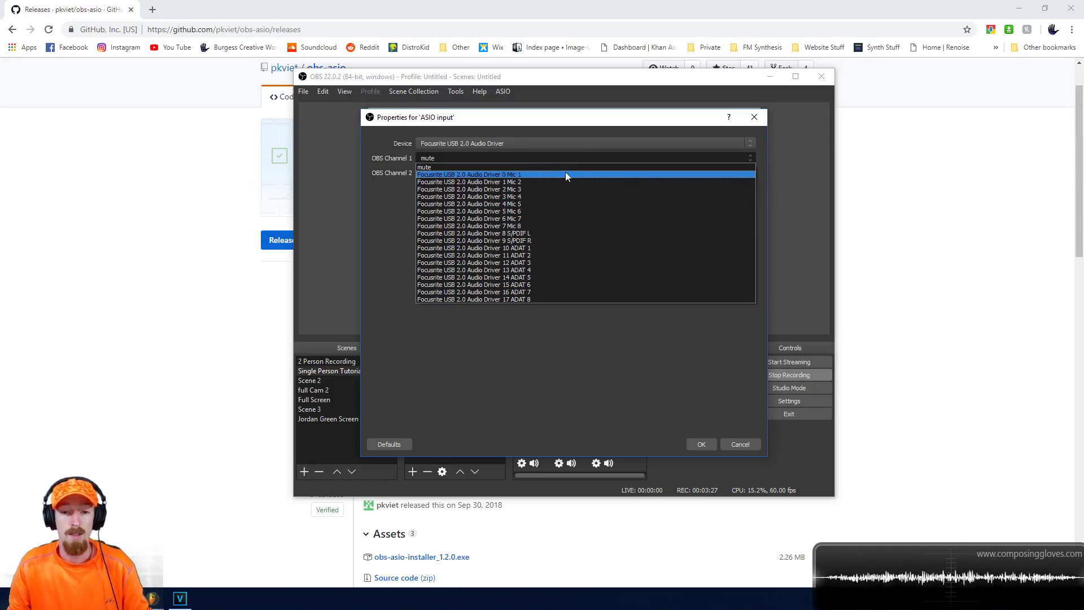
{"action": "left_click", "coordinate": [746, 125]}
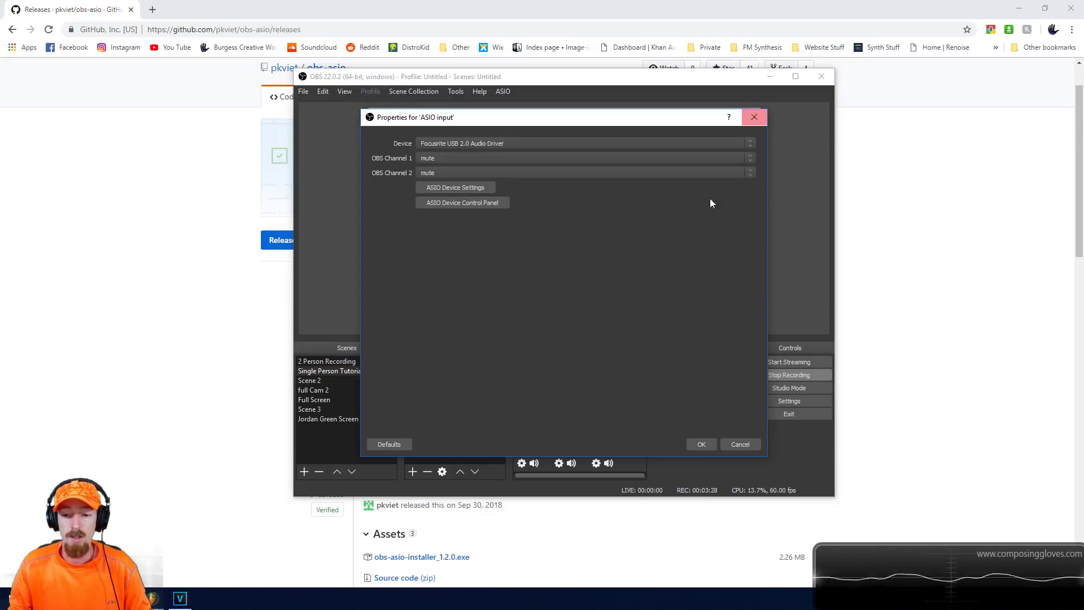
{"action": "left_click", "coordinate": [731, 446]}
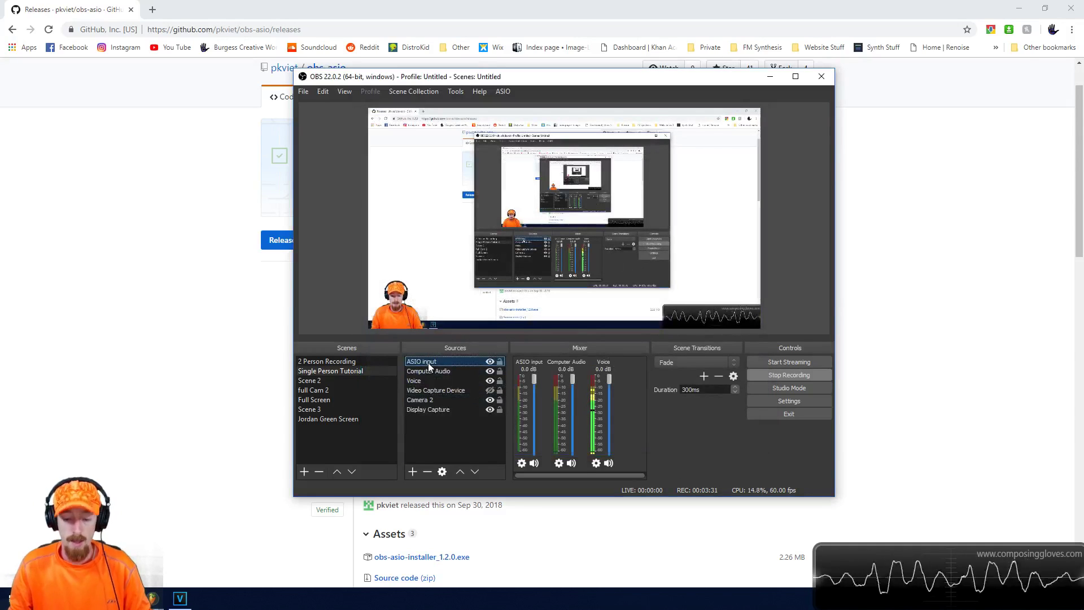
Step: Delete the extra ASIO input, then check Voice's Device Control Panel and Device Settings
{"action": "key", "text": "Delete"}
{"action": "left_click", "coordinate": [594, 304]}
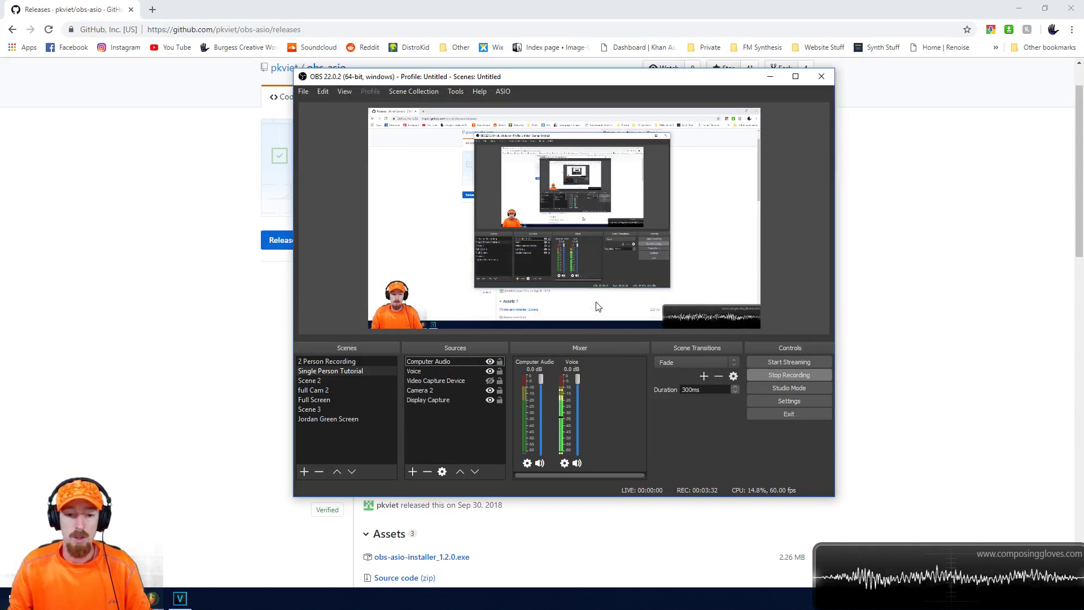
{"action": "right_click", "coordinate": [434, 370]}
{"action": "left_click", "coordinate": [448, 364]}
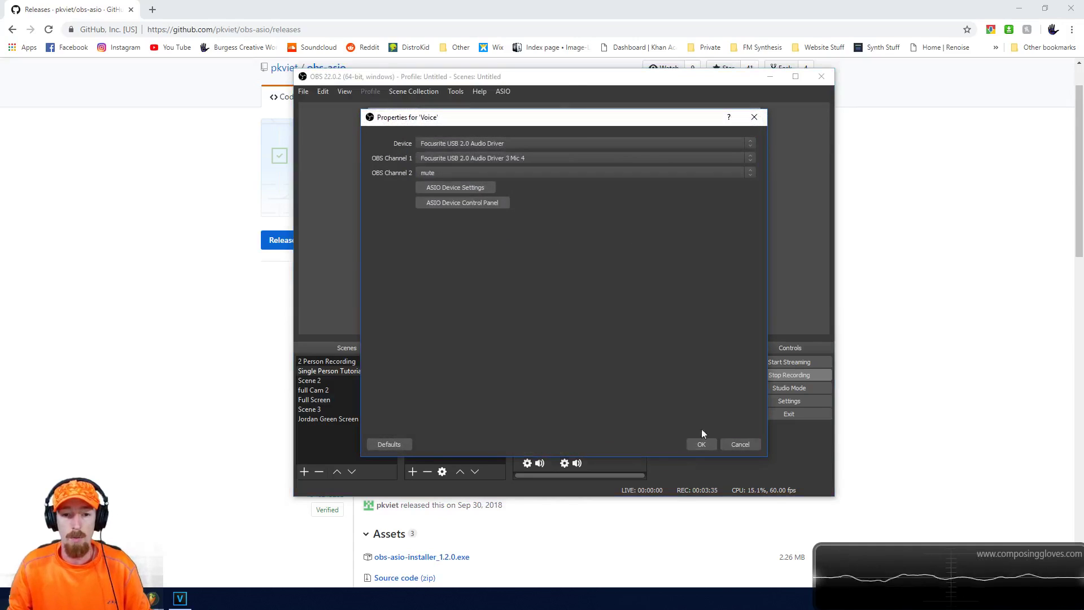
{"action": "left_click", "coordinate": [462, 204]}
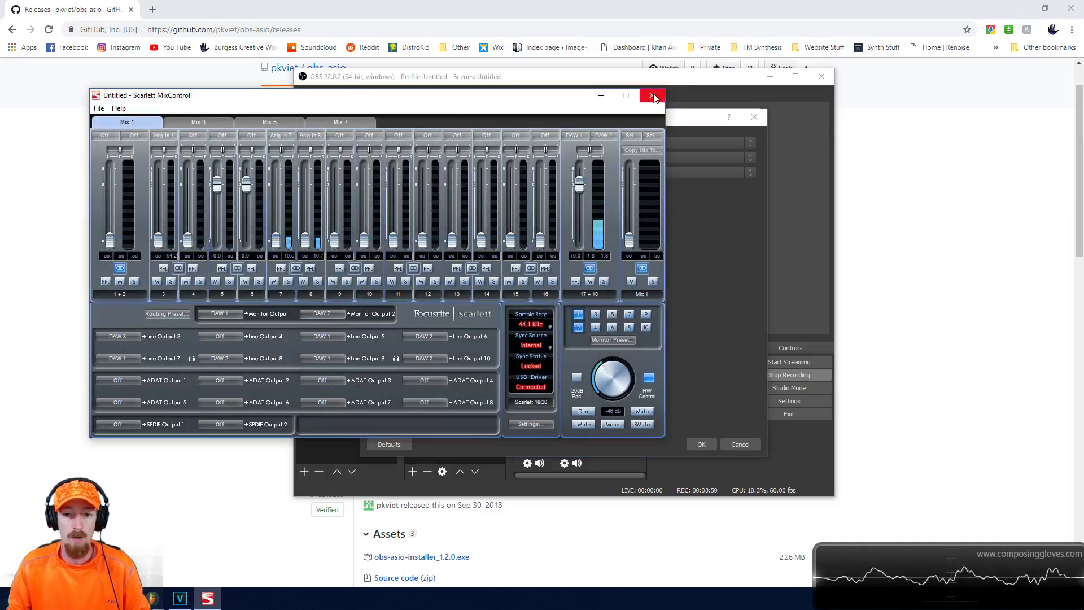
{"action": "left_click", "coordinate": [652, 95]}
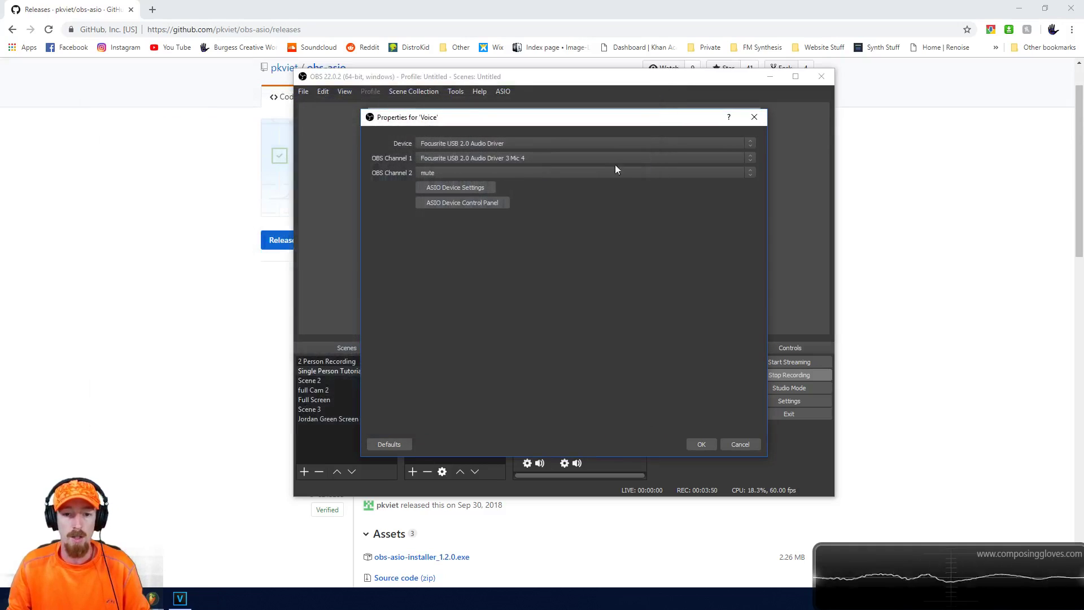
{"action": "left_click", "coordinate": [458, 191]}
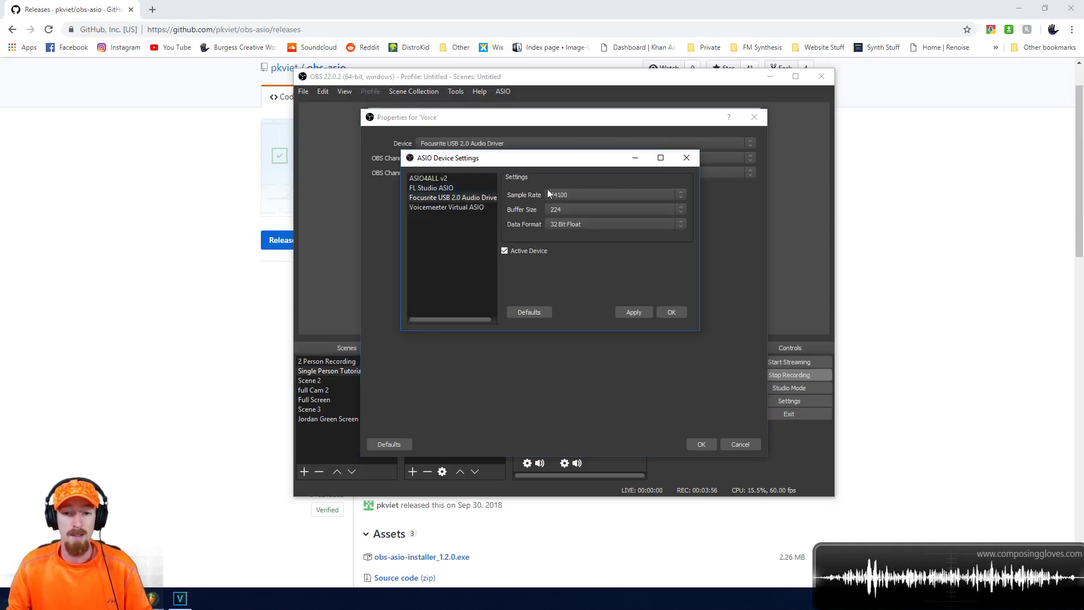
{"action": "left_click", "coordinate": [685, 160]}
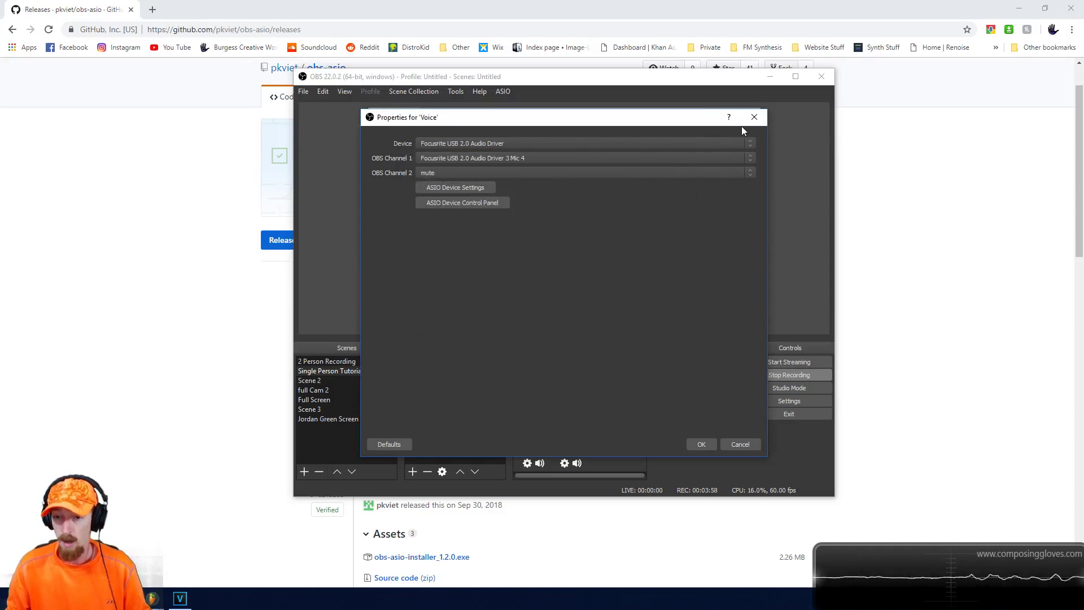
{"action": "left_click", "coordinate": [754, 118]}
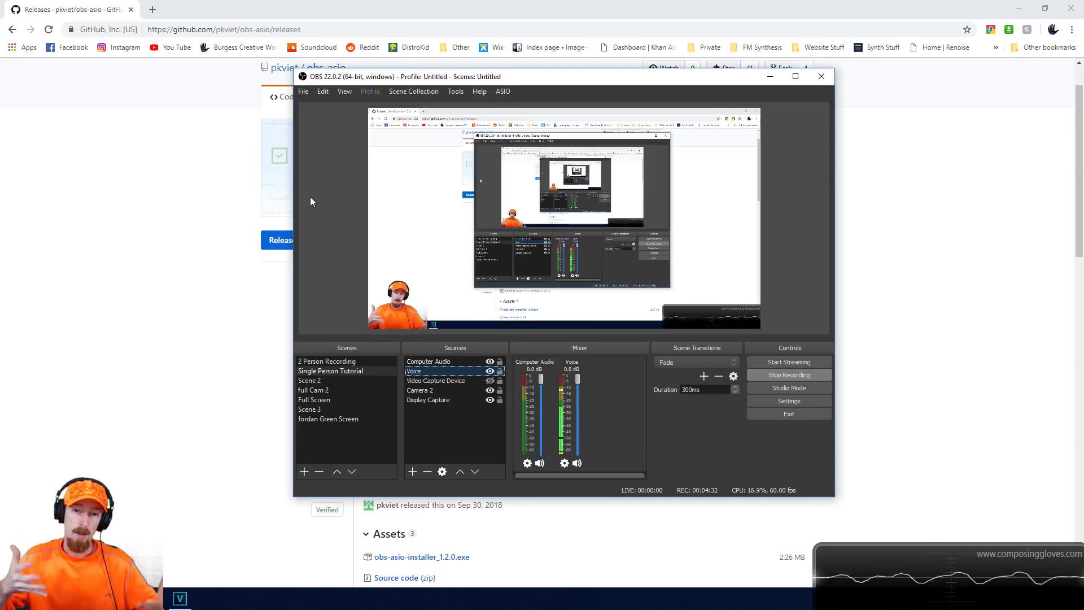
Step: Open the File menu in OBS Studio
{"action": "left_click", "coordinate": [301, 93]}
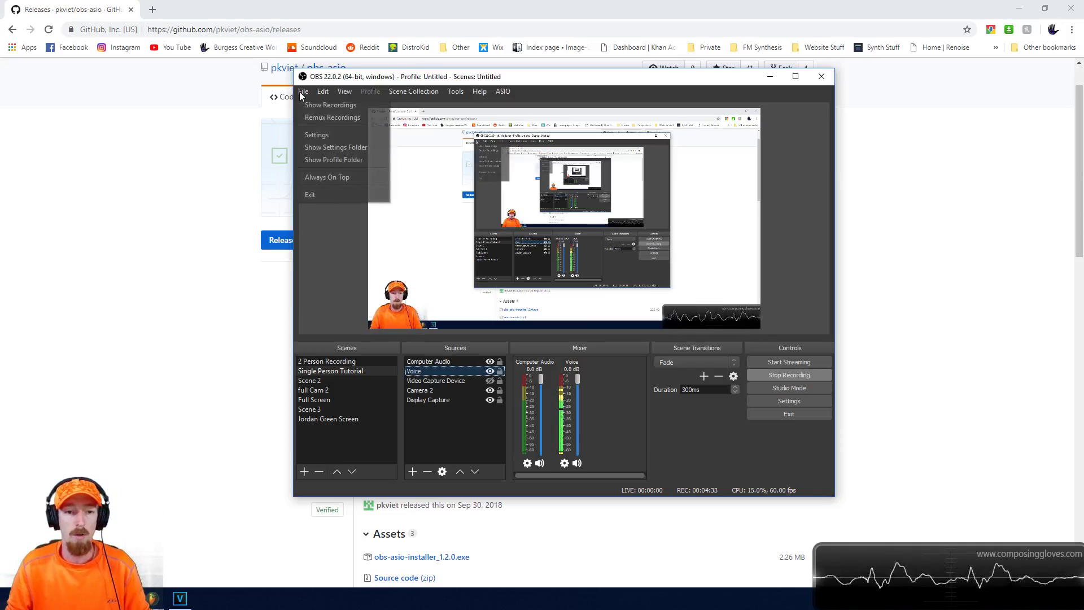
Step: Confirm Output > Recording captures Audio Tracks 1, 2 and 3, then save Settings
{"action": "left_click", "coordinate": [320, 135]}
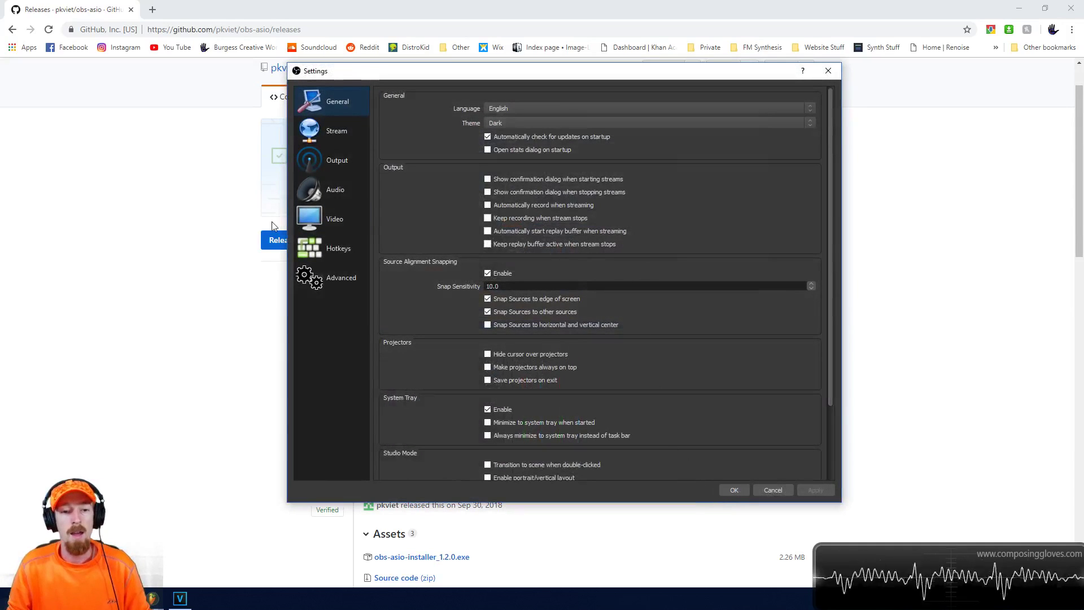
{"action": "left_click", "coordinate": [341, 160]}
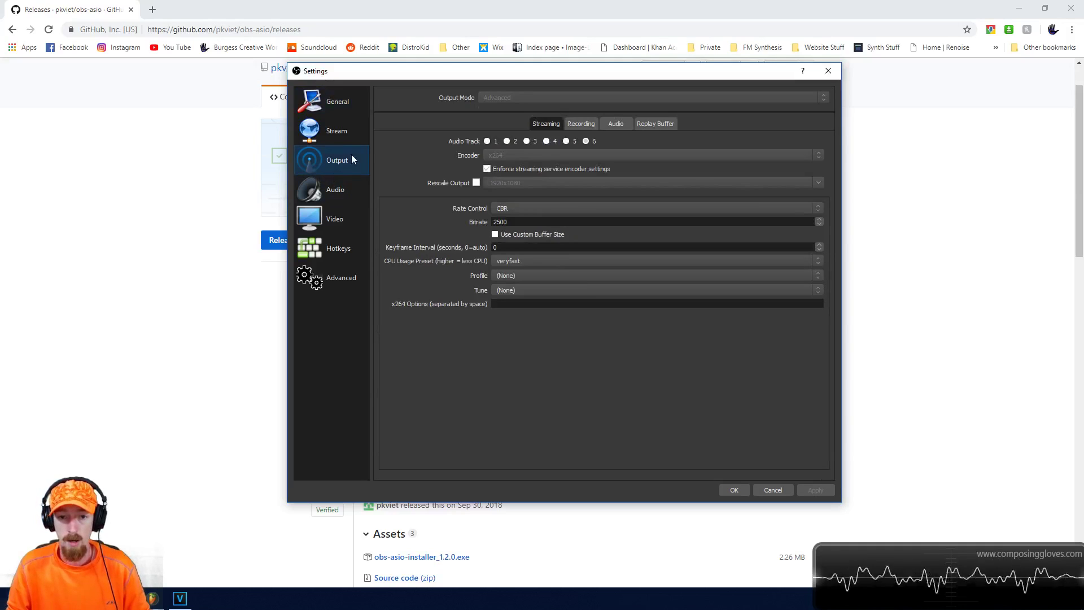
{"action": "left_click", "coordinate": [590, 124]}
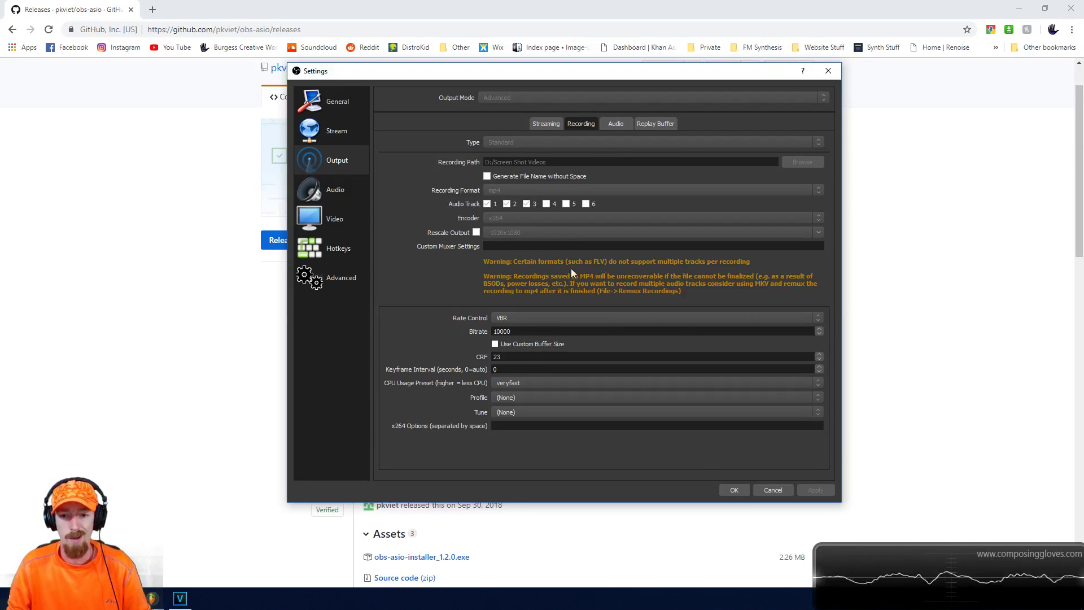
{"action": "left_click", "coordinate": [734, 490]}
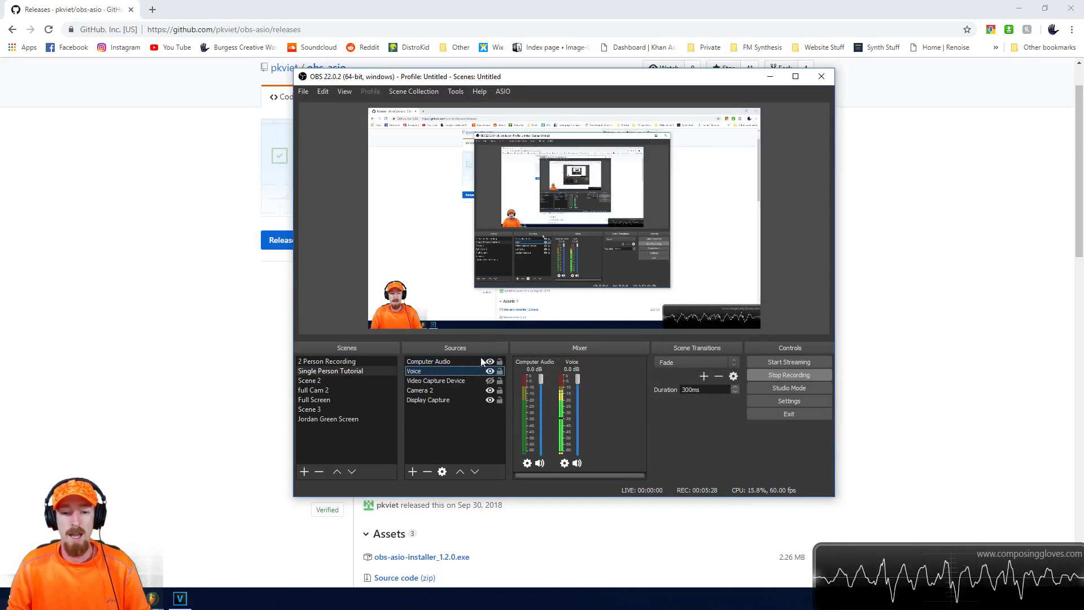
Step: Route Computer Audio to track 3 and Voice to track 2 in Advanced Audio Properties
{"action": "right_click", "coordinate": [589, 425]}
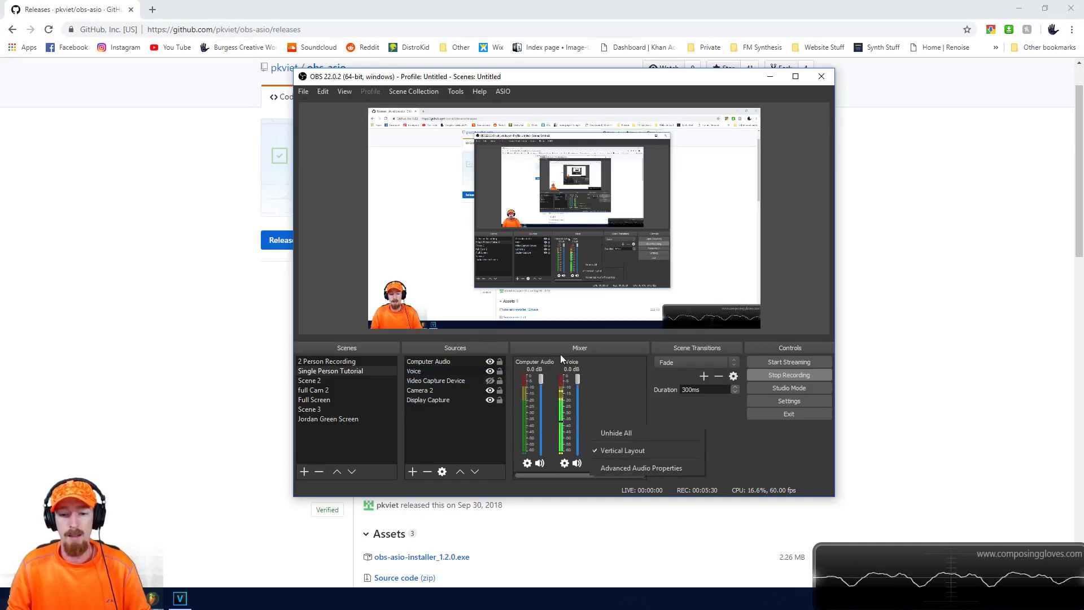
{"action": "left_click", "coordinate": [638, 469]}
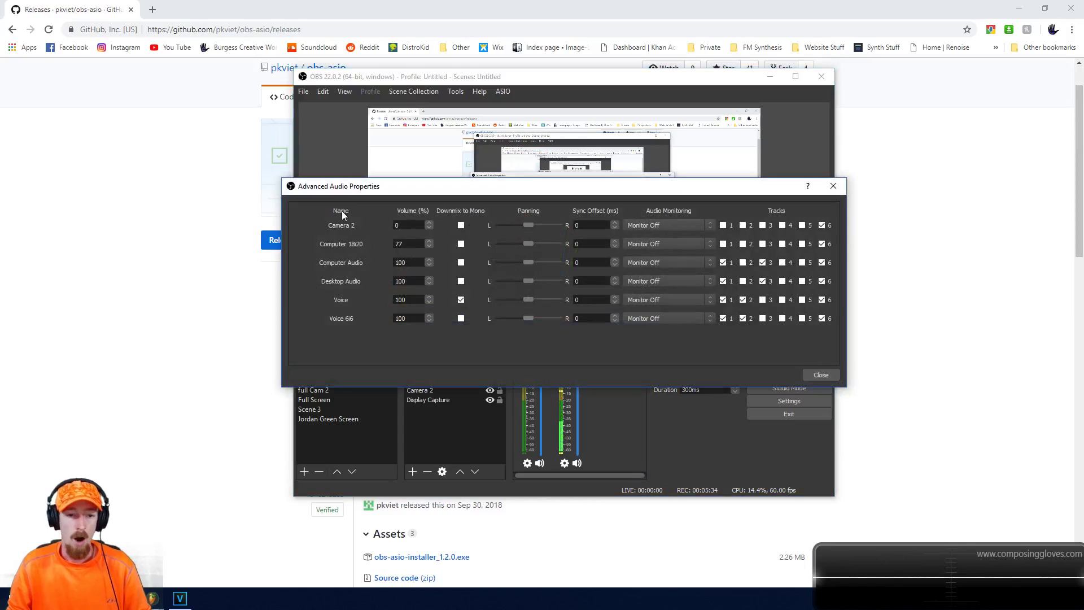
{"action": "left_click_drag", "start_coordinate": [533, 192], "coordinate": [523, 100]}
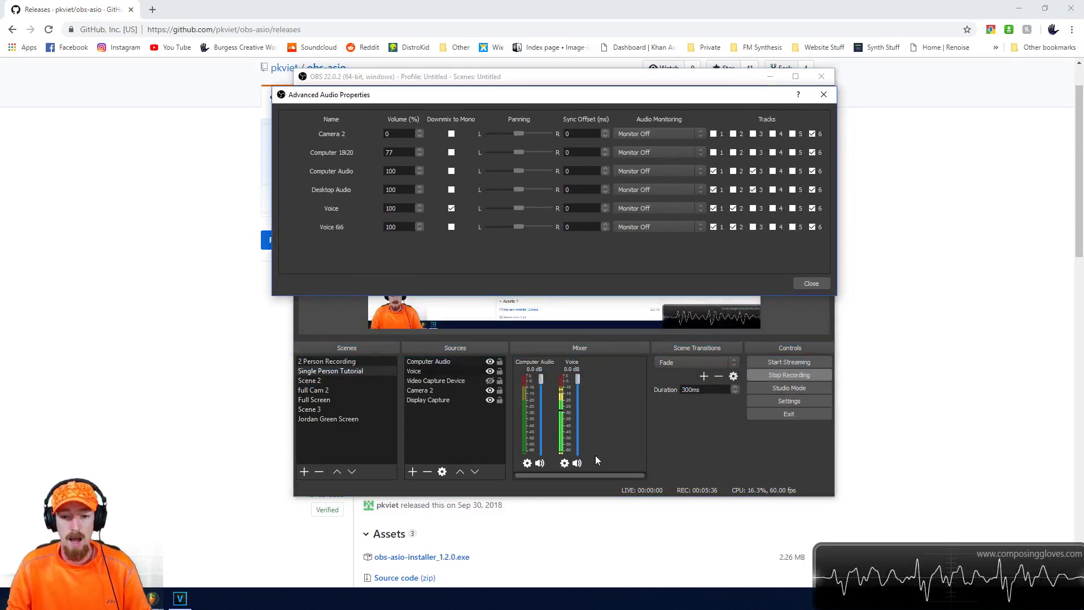
{"action": "left_click_drag", "start_coordinate": [572, 100], "coordinate": [574, 185]}
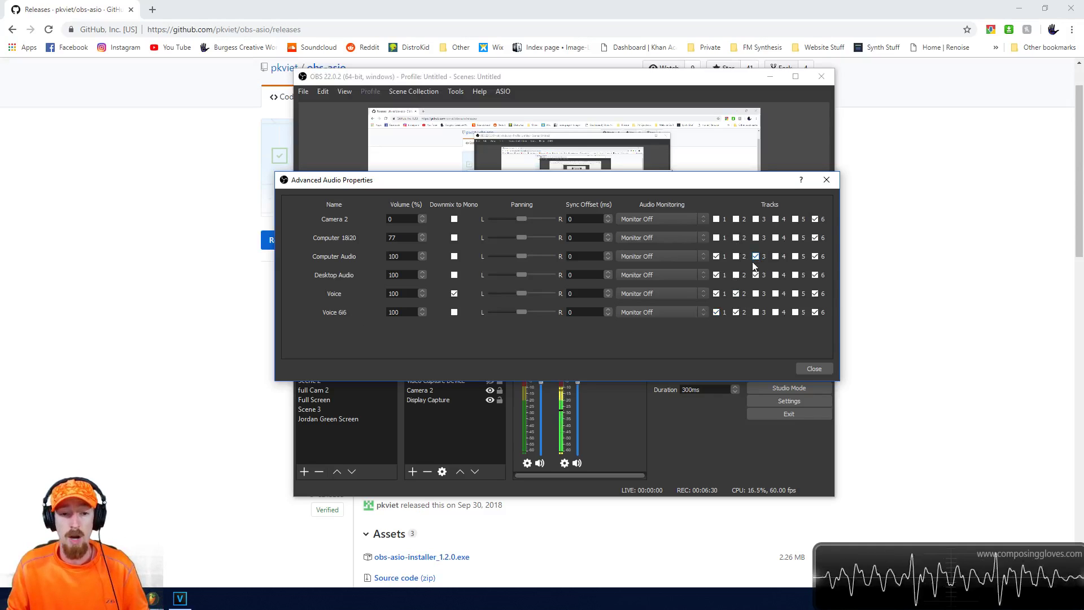
{"action": "left_click", "coordinate": [813, 368]}
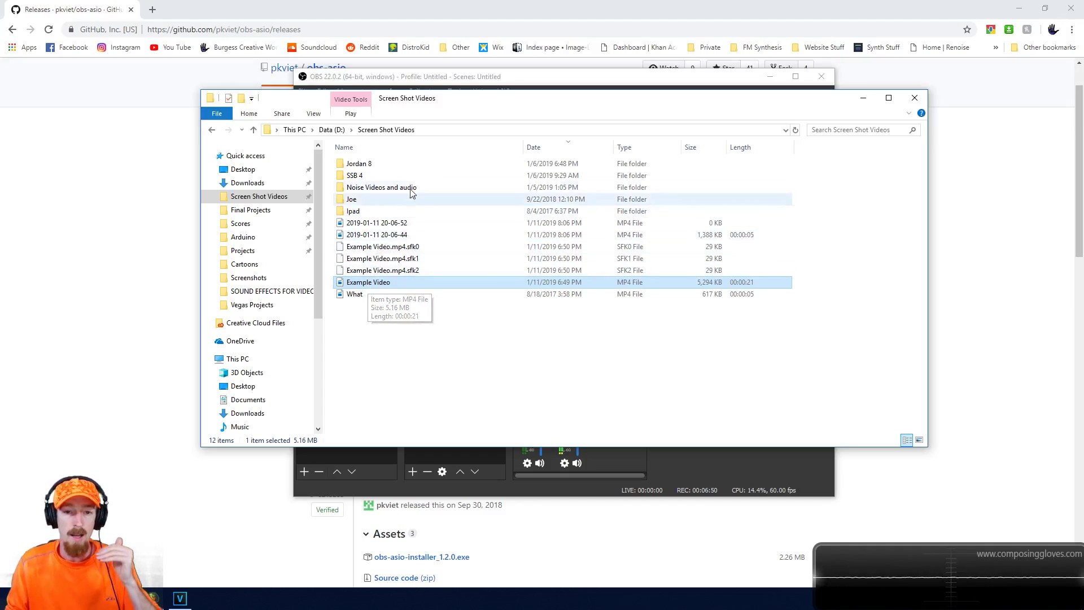
Step: Play back the Example Video recording, then switch over to VEGAS Pro
{"action": "left_click_drag", "start_coordinate": [562, 107], "coordinate": [971, 123]}
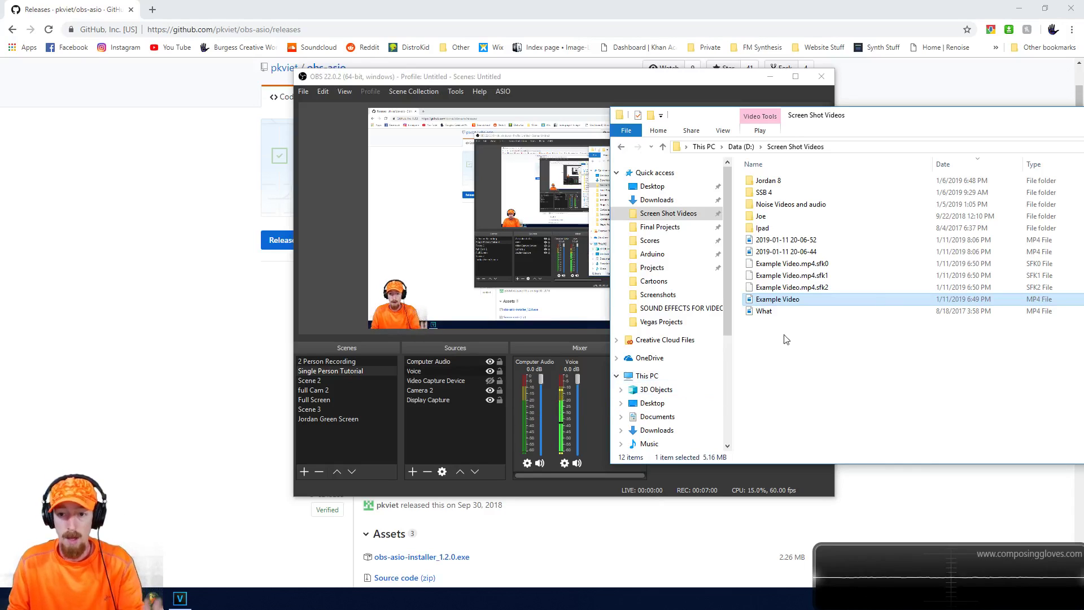
{"action": "double_click", "coordinate": [794, 299]}
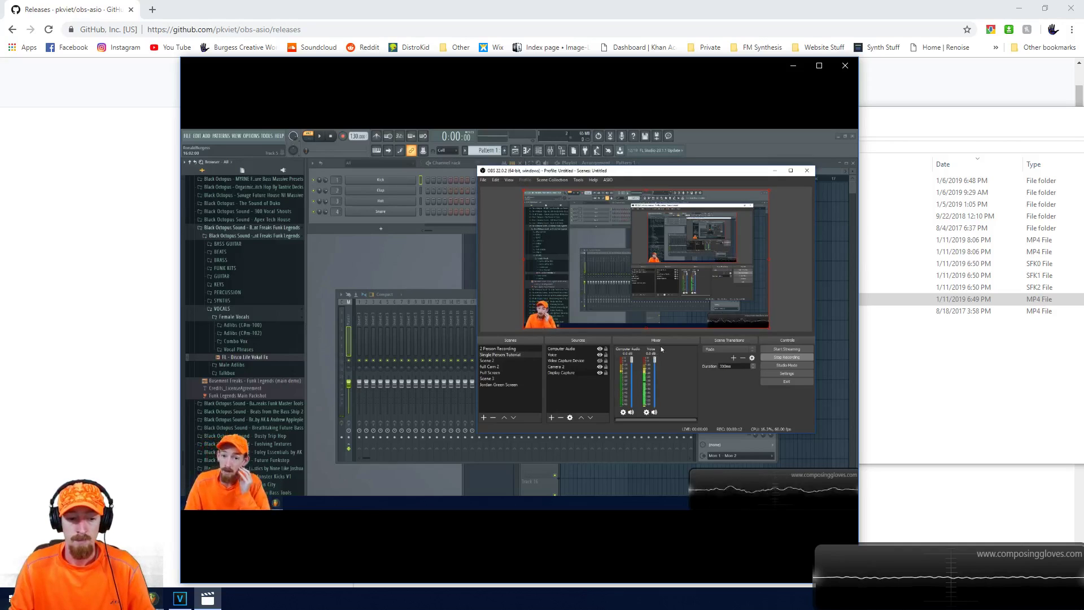
{"action": "mouse_move", "coordinate": [767, 307]}
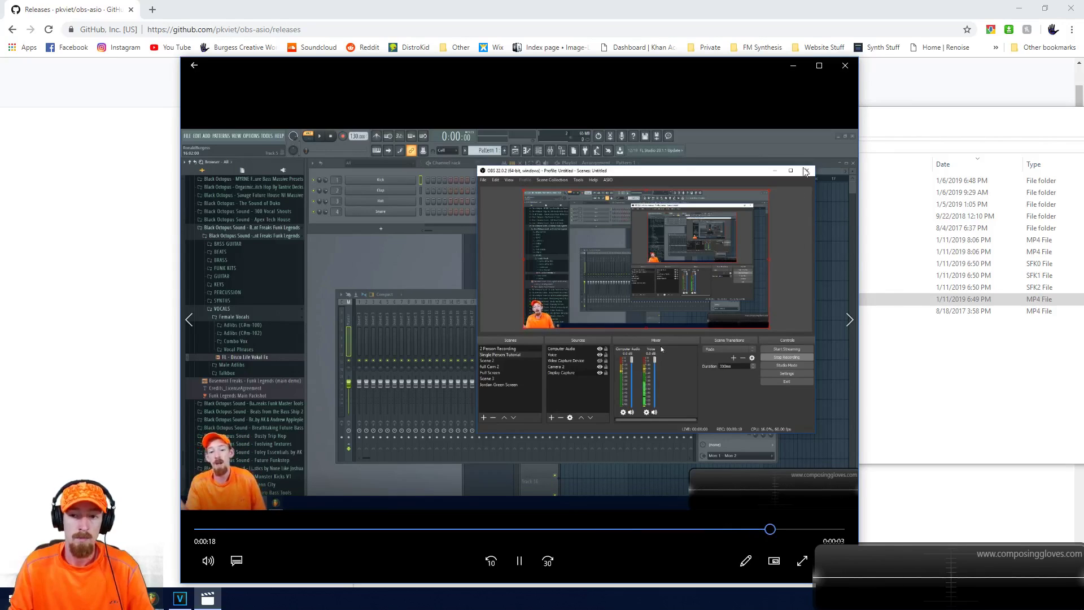
{"action": "left_click", "coordinate": [845, 64]}
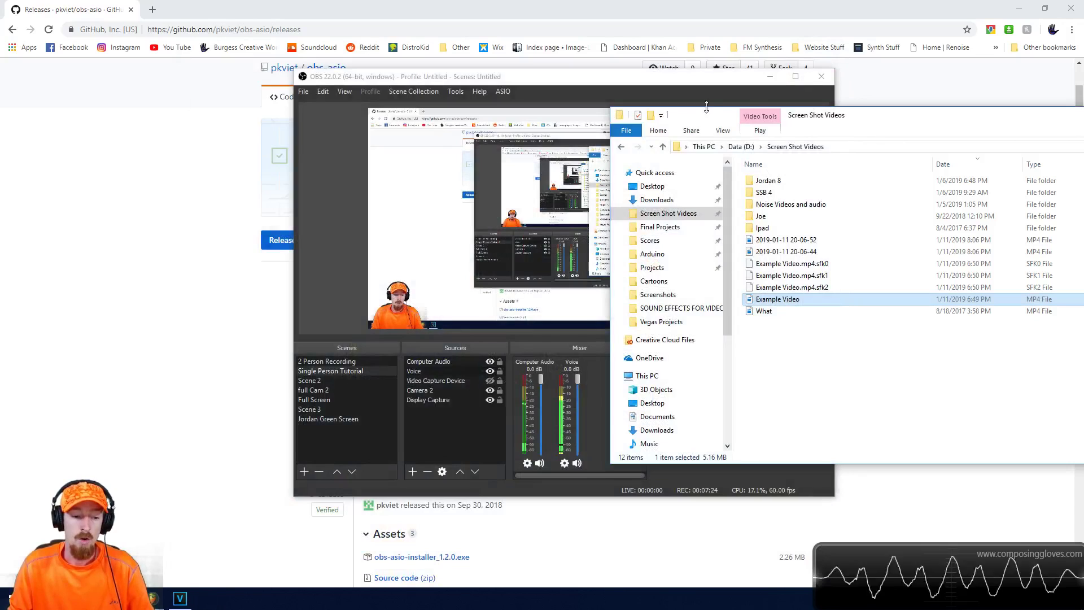
{"action": "left_click", "coordinate": [180, 597]}
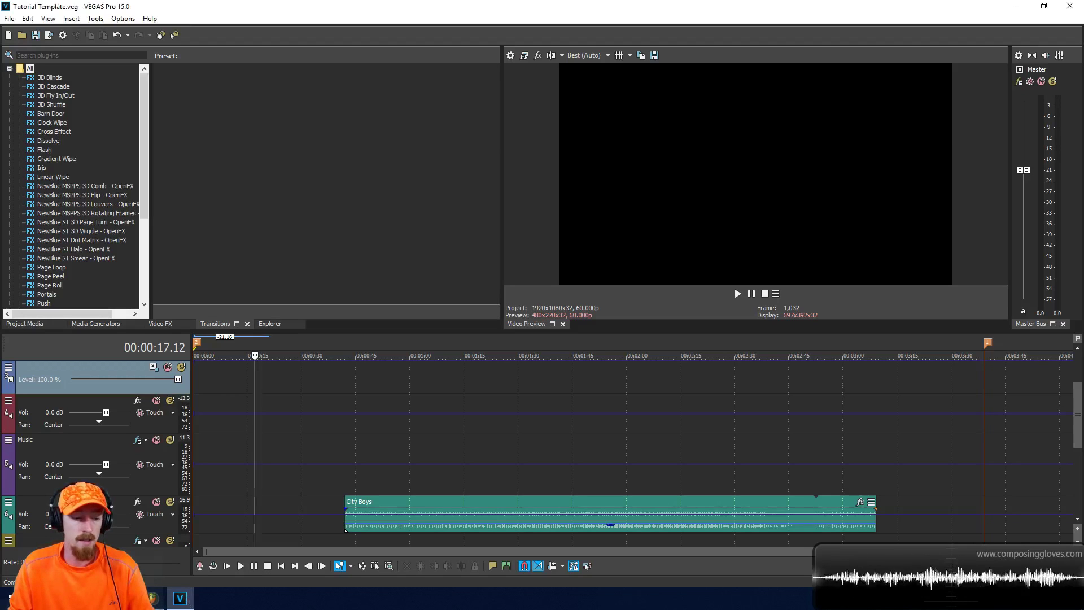
{"action": "key", "text": "alt+Tab"}
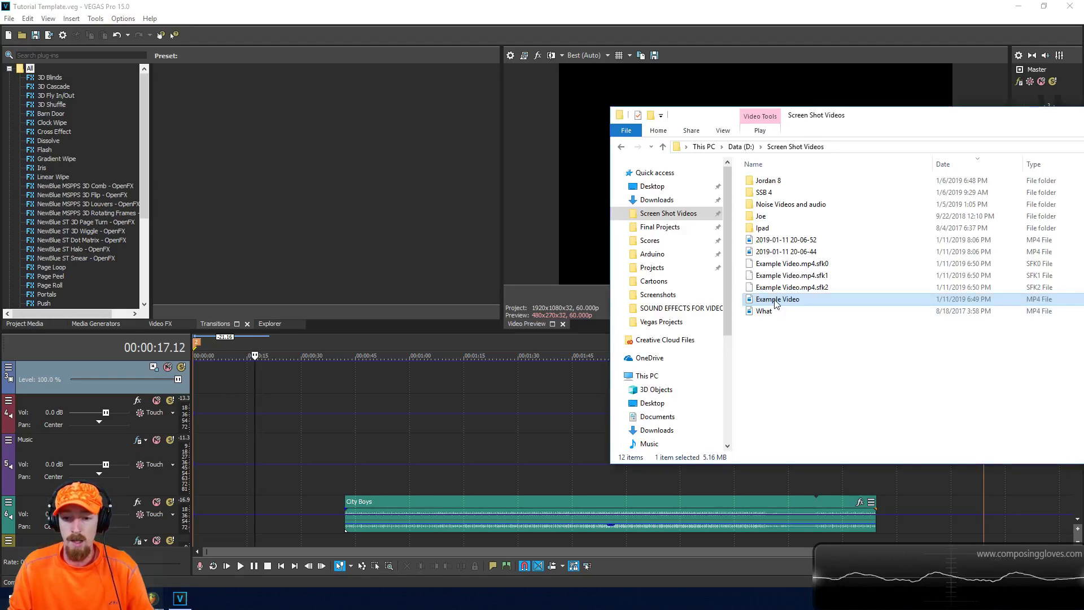
{"action": "left_click_drag", "start_coordinate": [775, 304], "coordinate": [201, 390]}
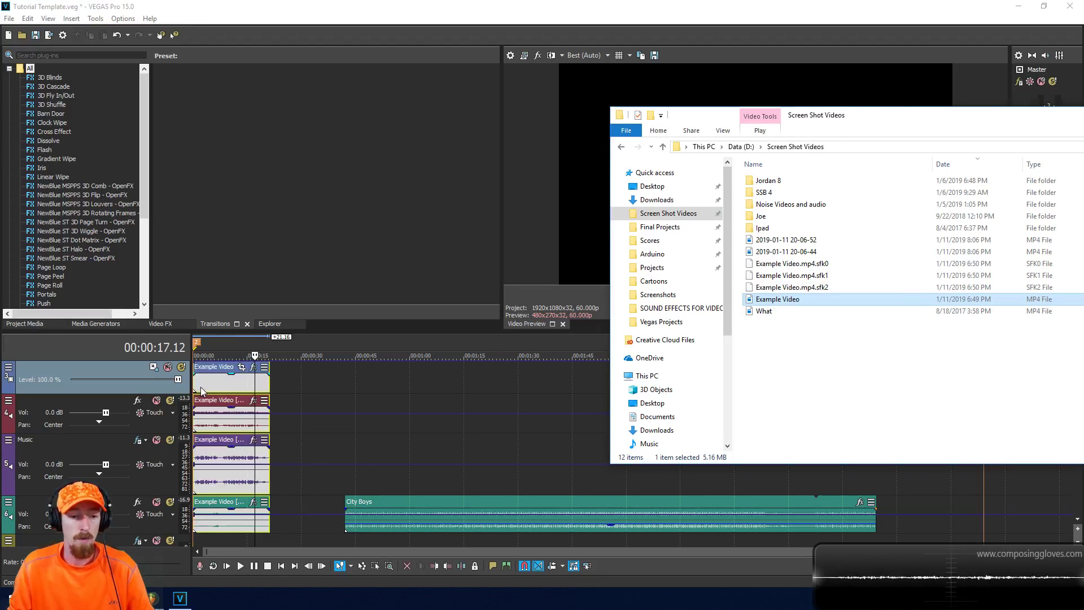
{"action": "left_click", "coordinate": [224, 445]}
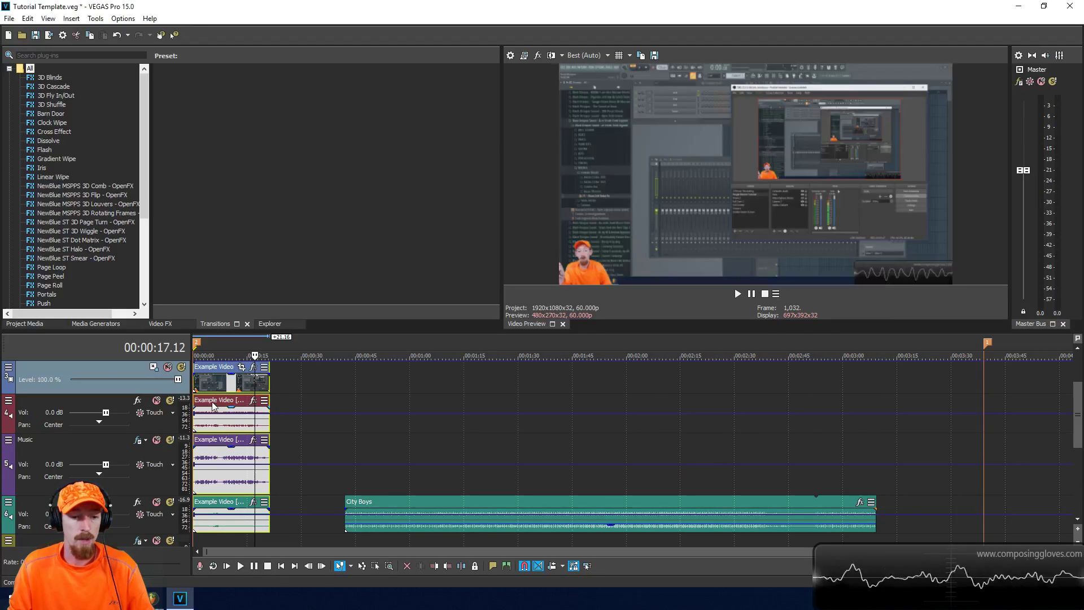
{"action": "left_click", "coordinate": [220, 386]}
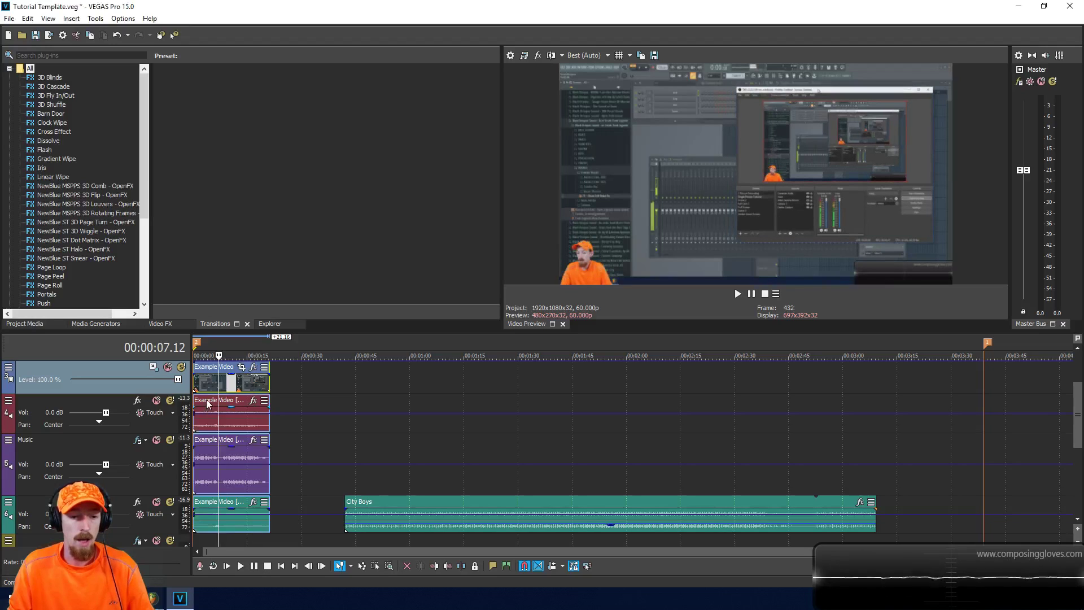
{"action": "left_click", "coordinate": [206, 399]}
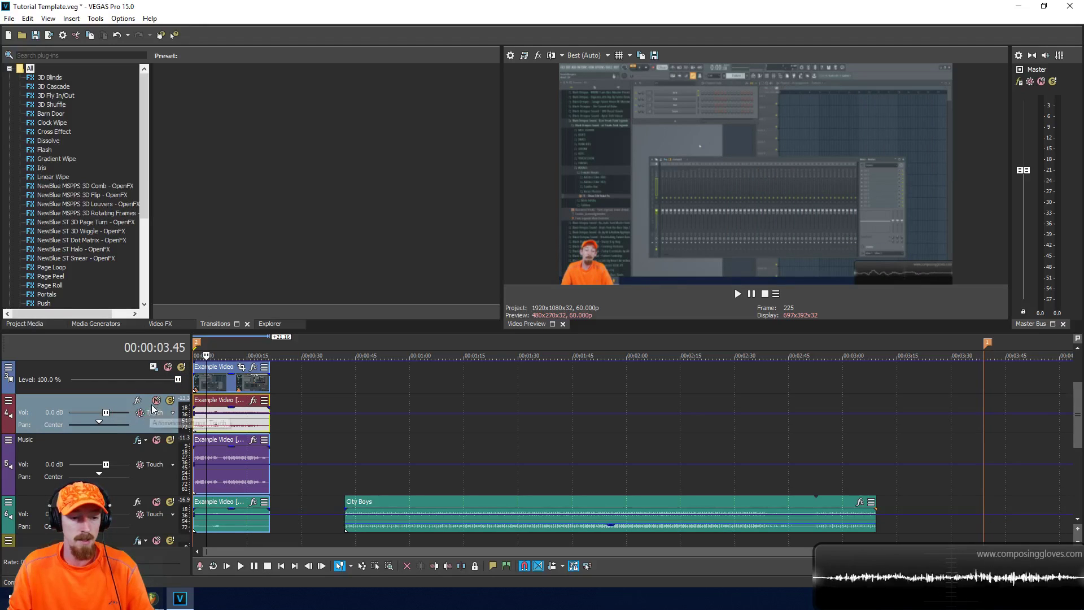
{"action": "left_click", "coordinate": [156, 440]}
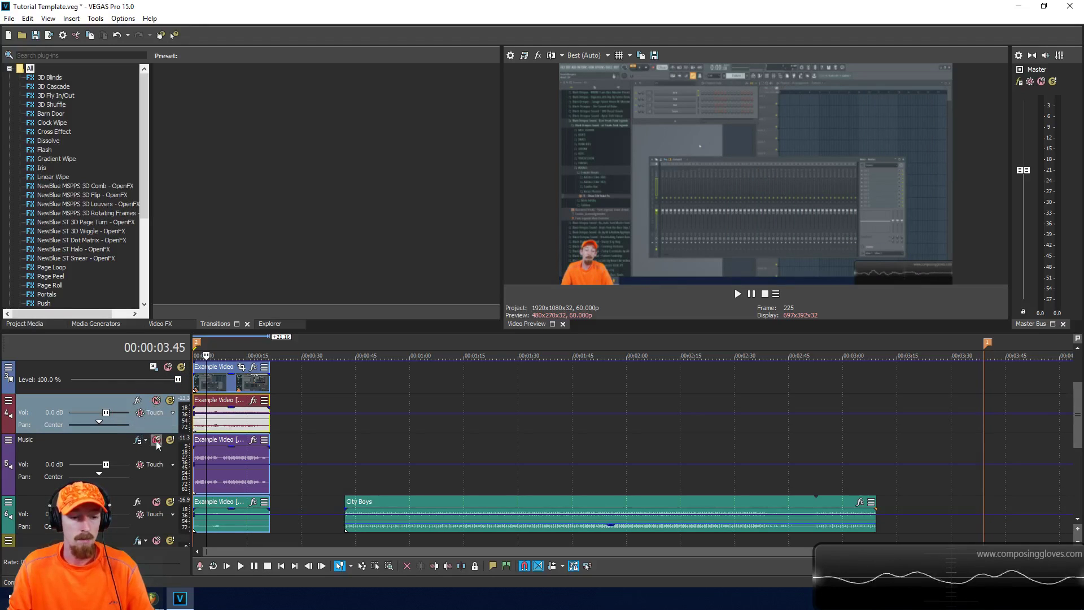
{"action": "left_click", "coordinate": [156, 502]}
{"action": "key", "text": "space"}
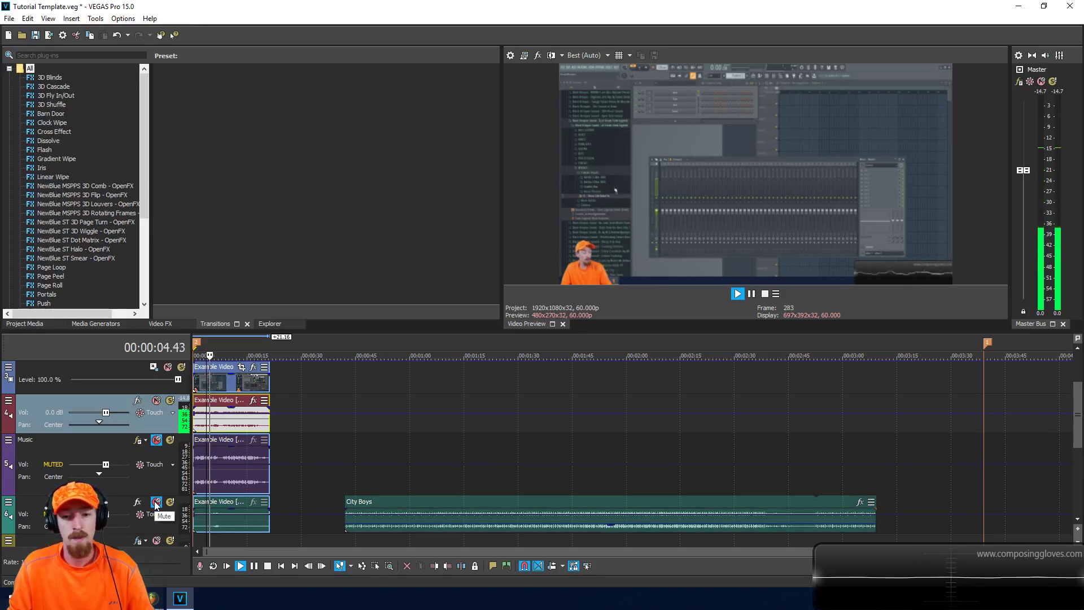
{"action": "key", "text": "space"}
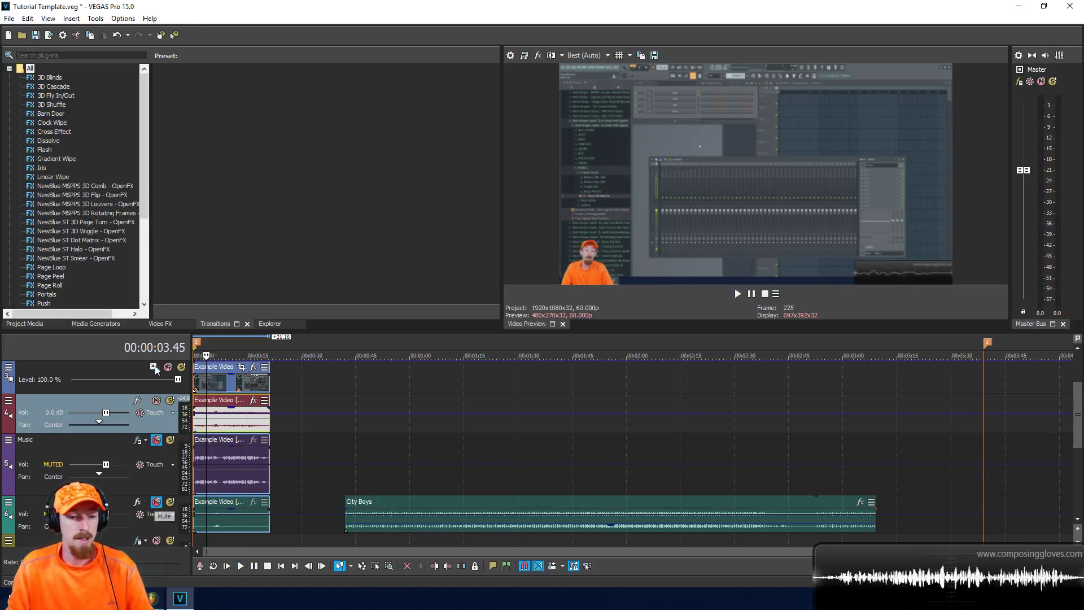
{"action": "left_click", "coordinate": [155, 400]}
{"action": "left_click", "coordinate": [156, 440]}
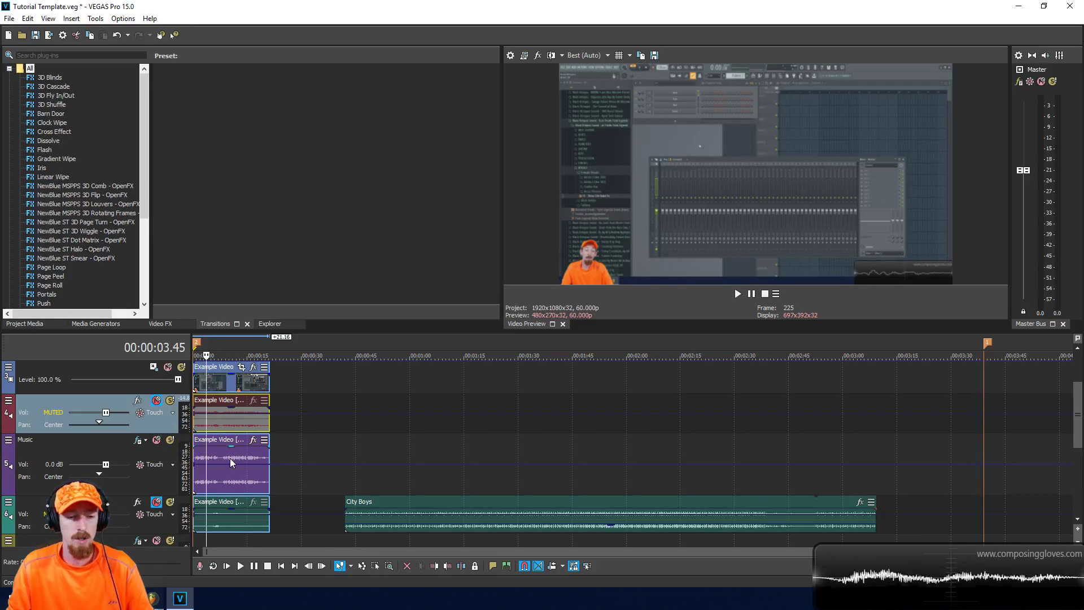
{"action": "key", "text": "space"}
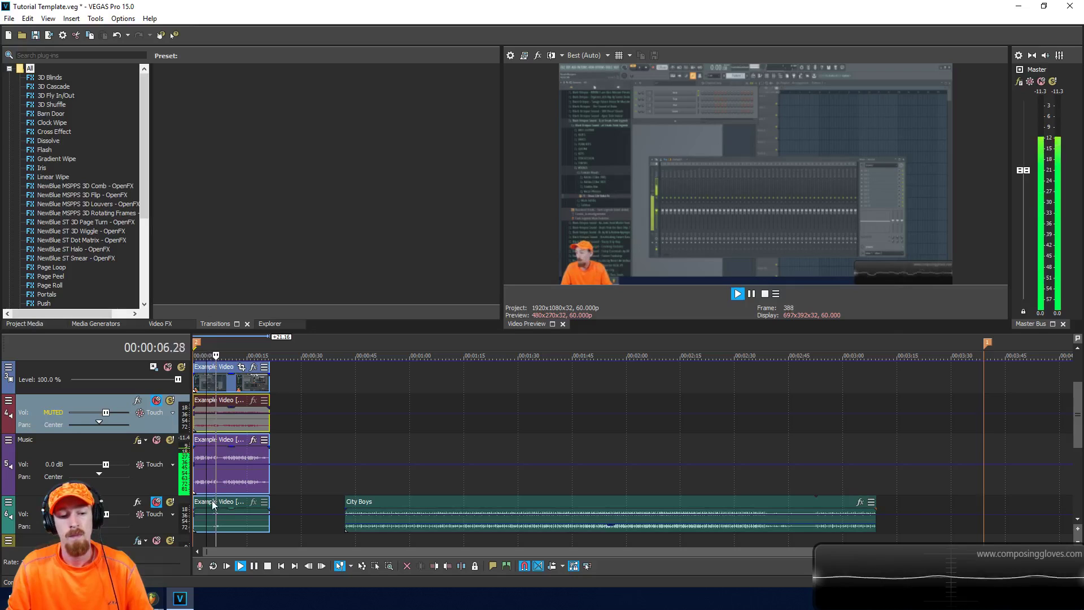
{"action": "key", "text": "space"}
{"action": "left_click", "coordinate": [156, 502]}
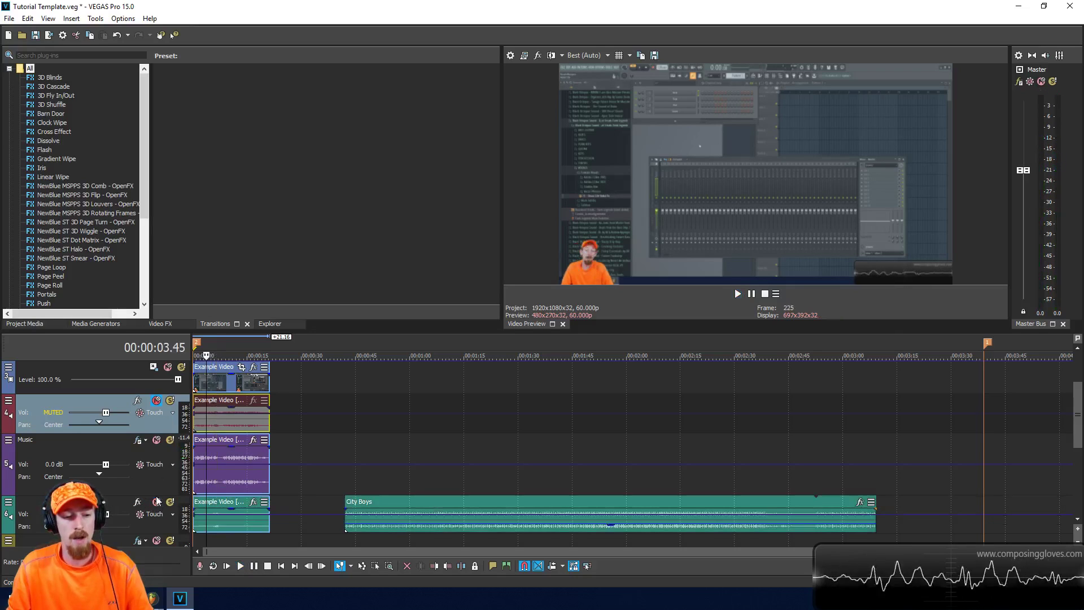
{"action": "left_click", "coordinate": [156, 440]}
{"action": "key", "text": "space"}
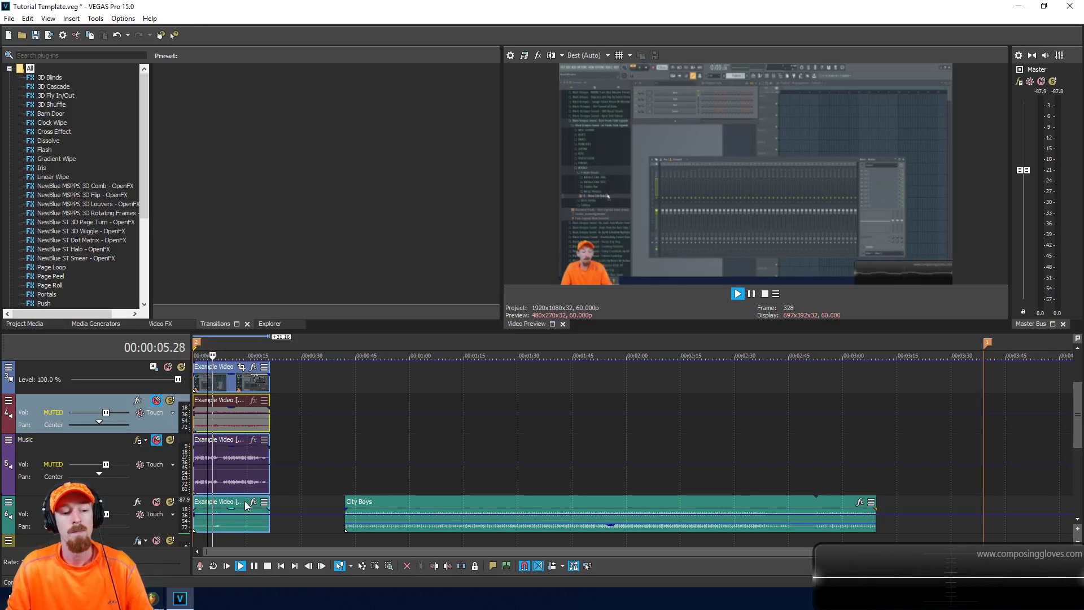
{"action": "key", "text": "space"}
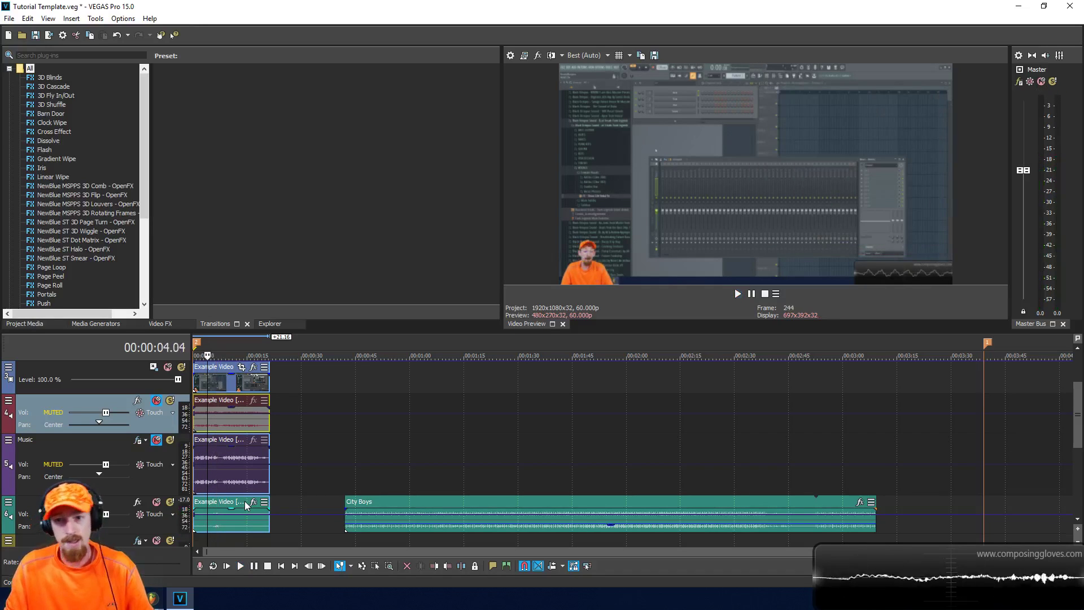
{"action": "left_click", "coordinate": [156, 502]}
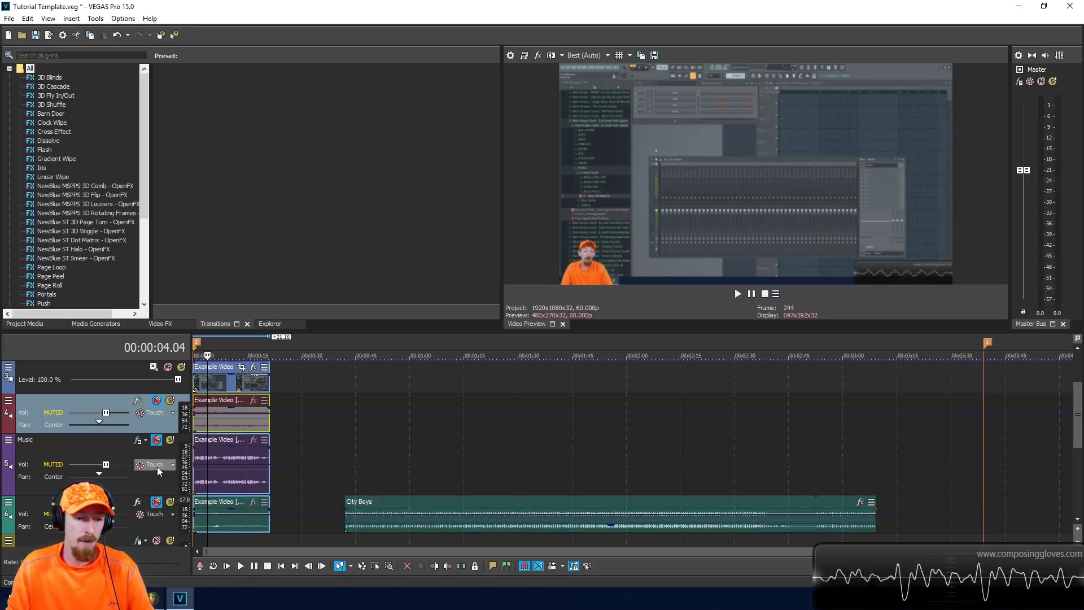
{"action": "left_click", "coordinate": [157, 503]}
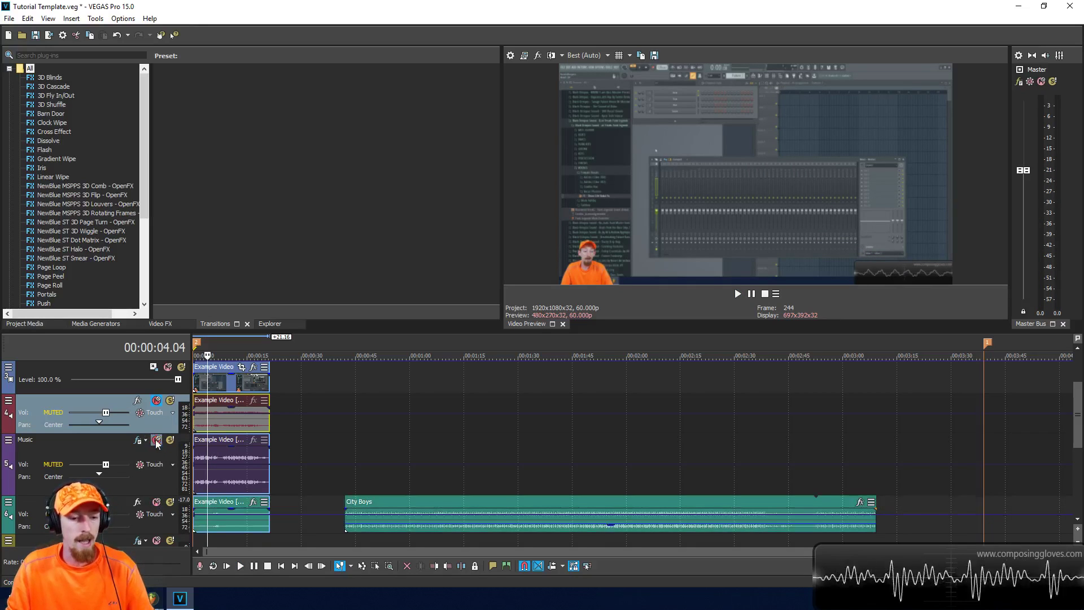
{"action": "left_click", "coordinate": [156, 440]}
{"action": "left_click", "coordinate": [156, 400]}
{"action": "left_click", "coordinate": [254, 385]}
Step: Delete the Example Video clips from the VEGAS timeline and return to OBS Studio
{"action": "key", "text": "Delete"}
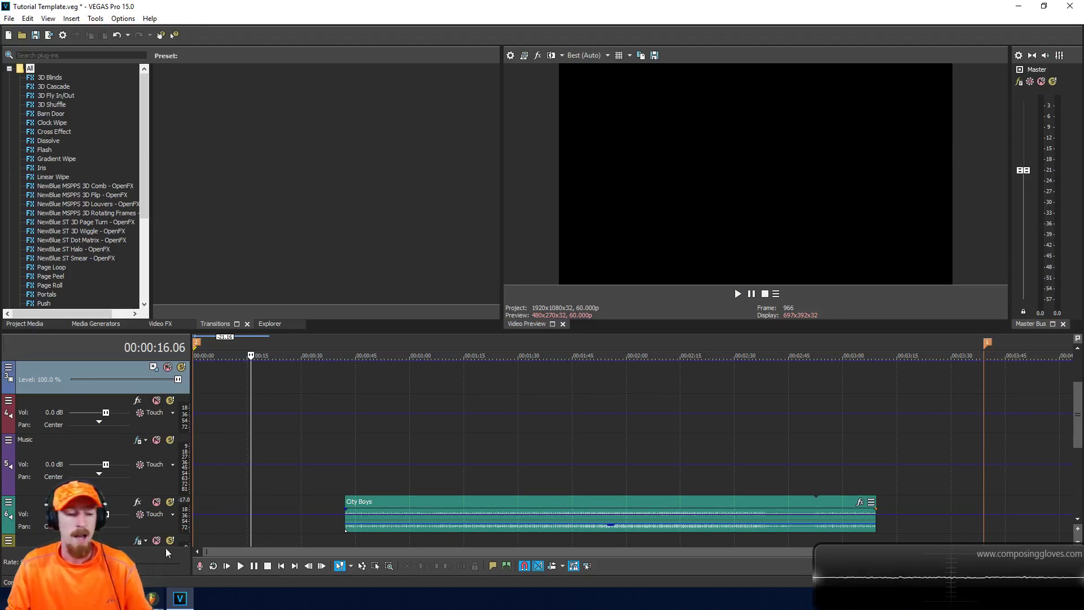
{"action": "key", "text": "alt+Tab"}
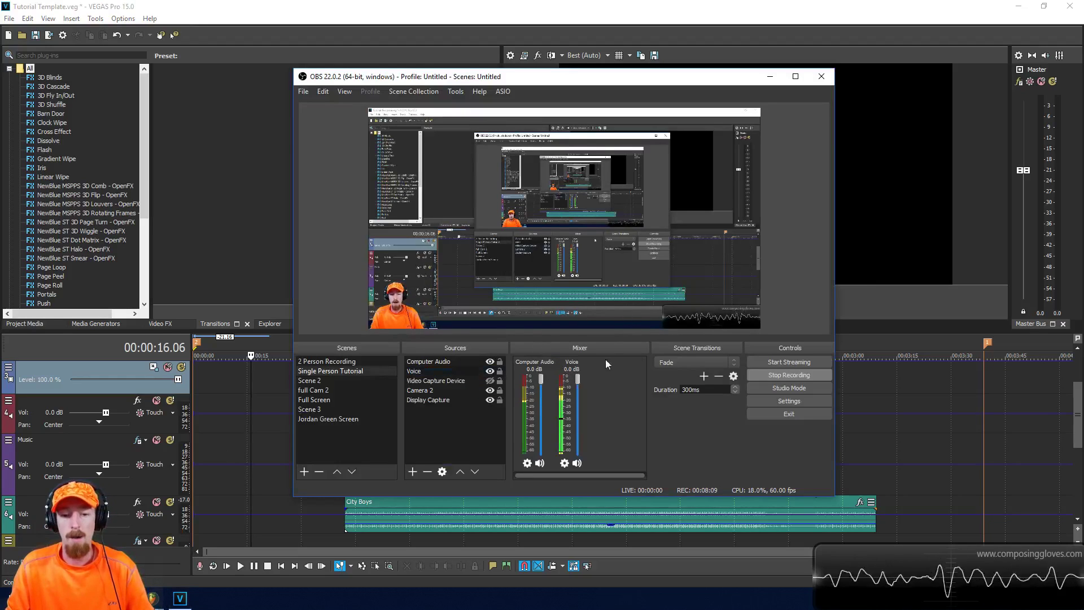